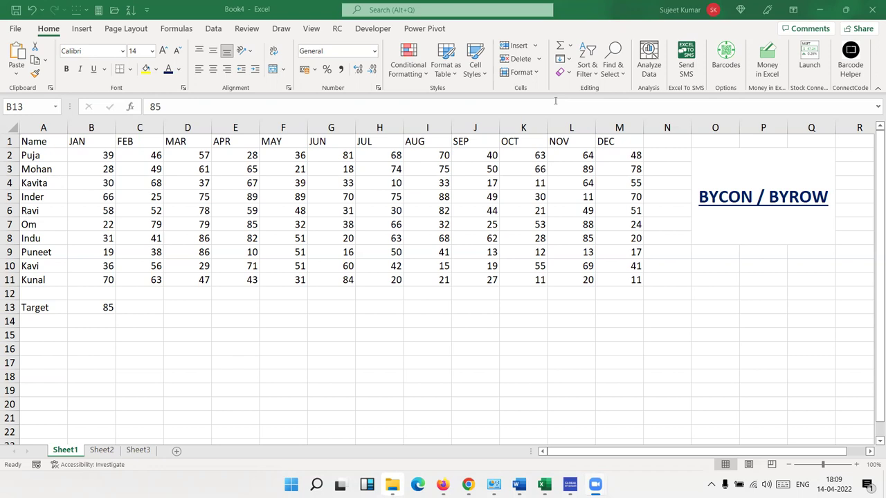
# Correct the O2 heading from BYCON / BYROW to BYCOL/ BYROW.
pyautogui.doubleClick(748, 196)
pyautogui.press('BackSpace')
pyautogui.press('BackSpace')
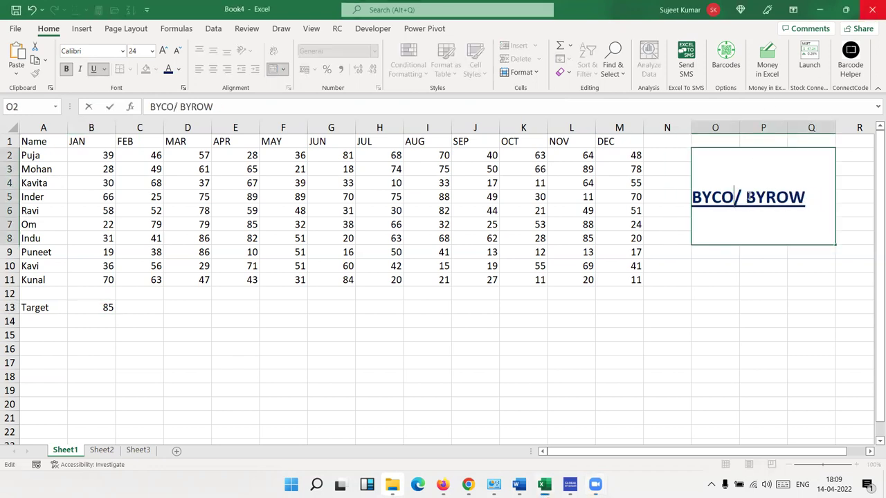
pyautogui.write('L')
pyautogui.press('Return')
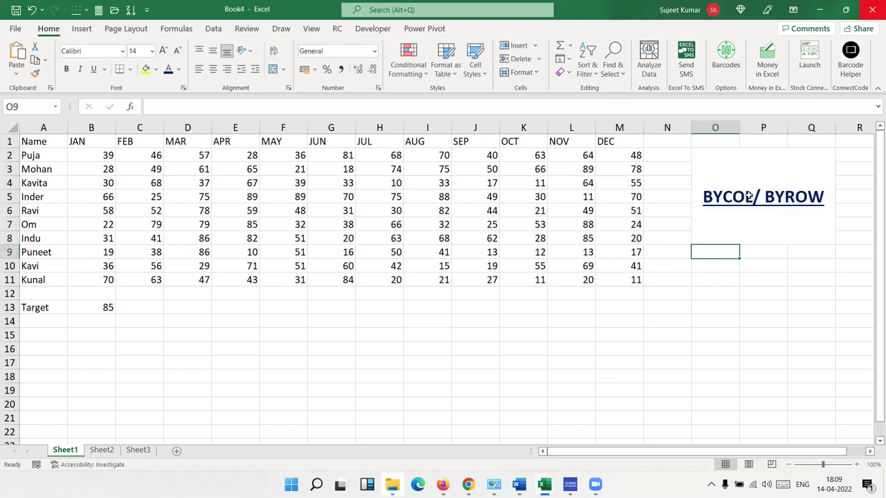
# Select the monthly marks block and empty rows below, ending in row 15.
pyautogui.click(134, 326)
pyautogui.moveTo(102, 153)
pyautogui.mouseDown()
pyautogui.moveTo(315, 215)
pyautogui.moveTo(623, 276)
pyautogui.mouseUp()
pyautogui.moveTo(93, 294); pyautogui.dragTo(623, 289)
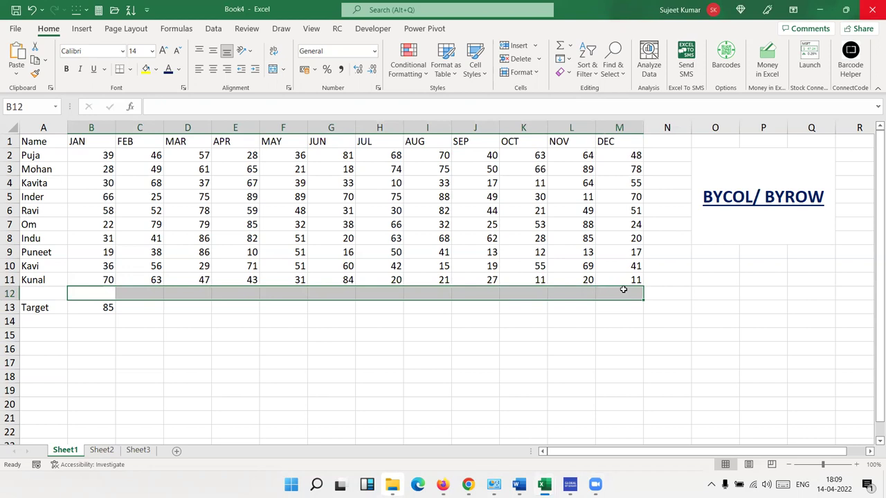
pyautogui.click(110, 295)
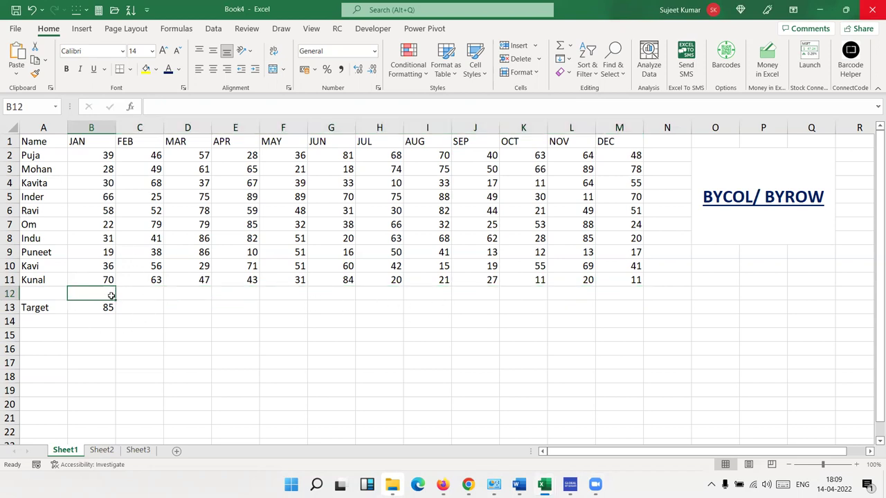
pyautogui.press('Down')
pyautogui.press('Down')
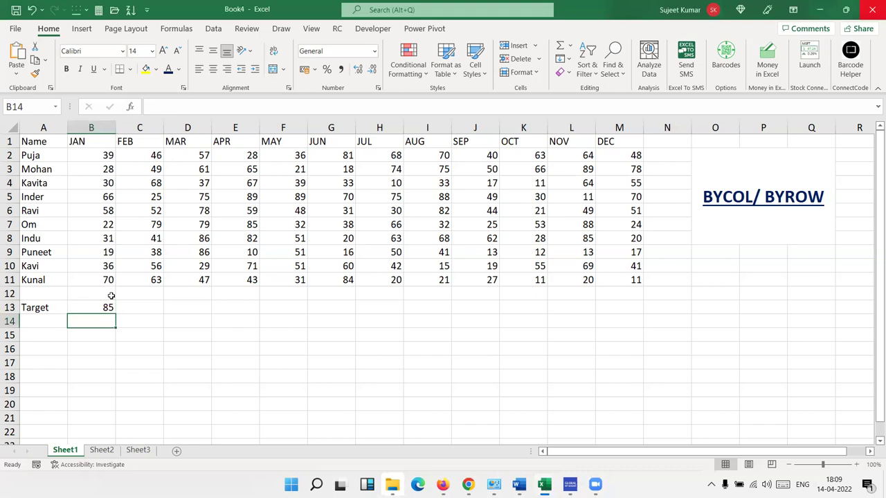
pyautogui.hotkey('shift', 'Right')
pyautogui.hotkey('shift', 'Right')
pyautogui.hotkey('shift', 'Right')
pyautogui.hotkey('shift', 'Right')
pyautogui.hotkey('shift', 'Right')
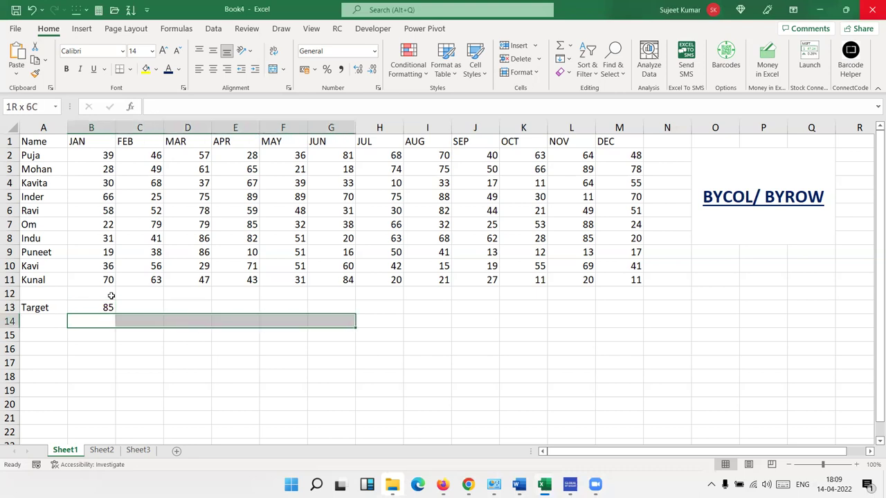
pyautogui.hotkey('shift', 'Right')
pyautogui.hotkey('shift', 'Right')
pyautogui.hotkey('shift', 'Right')
pyautogui.hotkey('shift', 'Right')
pyautogui.hotkey('shift', 'Right')
pyautogui.hotkey('shift', 'Right')
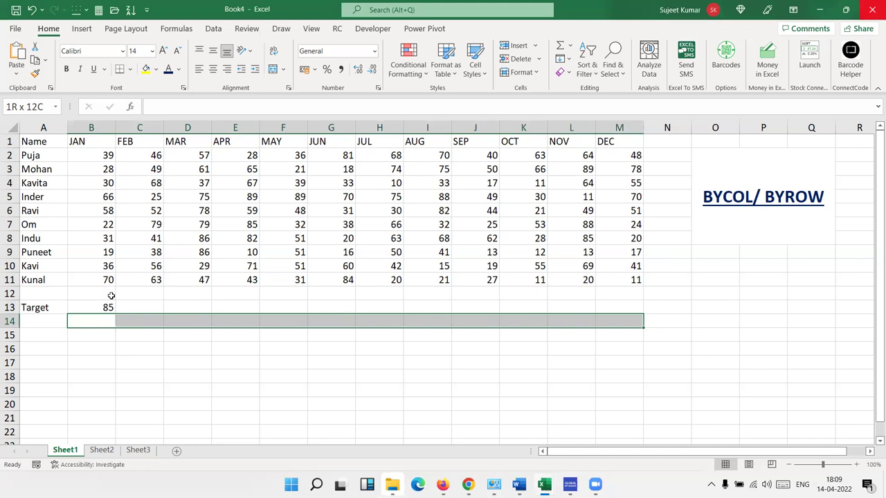
pyautogui.press('Down')
# Label cell A15 as Total.
pyautogui.press('Left')
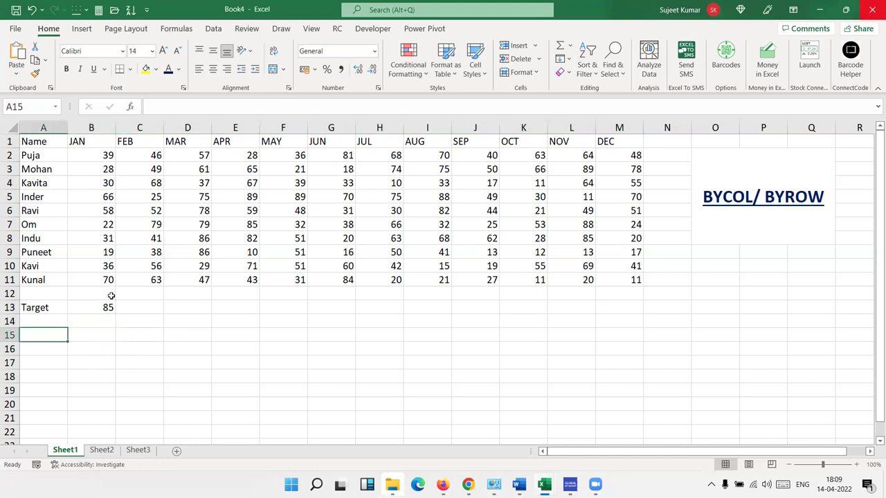
pyautogui.write('Total')
pyautogui.press('Tab')
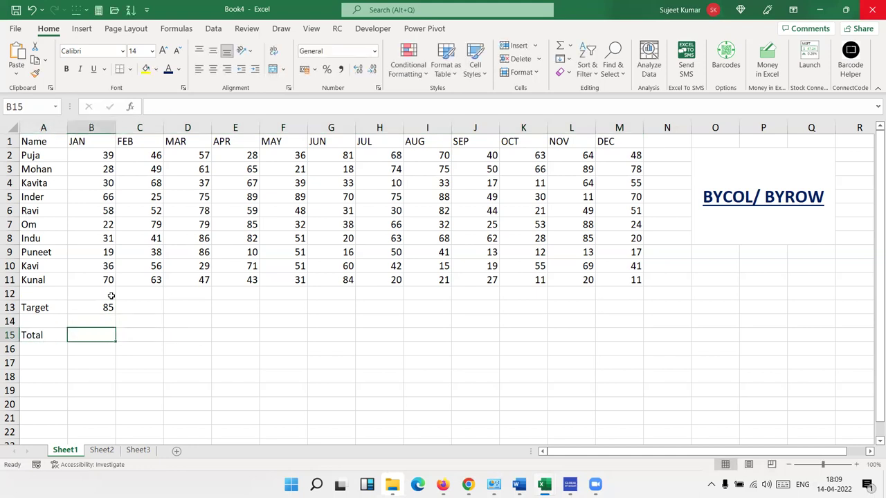
# Enter =SUM(B2:B11) in B15, fill it across to M15, then clear those totals.
pyautogui.write('=')
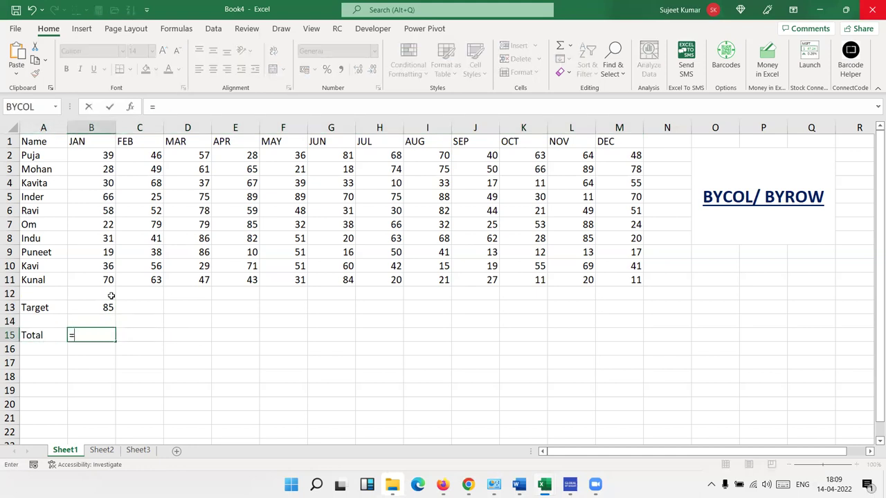
pyautogui.write('sum(')
pyautogui.press('Up')
pyautogui.press('Up')
pyautogui.press('Up')
pyautogui.press('Up')
pyautogui.hotkey('ctrl', 'shift', 'Up')
pyautogui.hotkey('shift', 'Down')
pyautogui.hotkey('ctrl', 'Return')
pyautogui.hotkey('shift', 'Right')
pyautogui.hotkey('shift', 'Right')
pyautogui.hotkey('shift', 'Right')
pyautogui.hotkey('shift', 'Right')
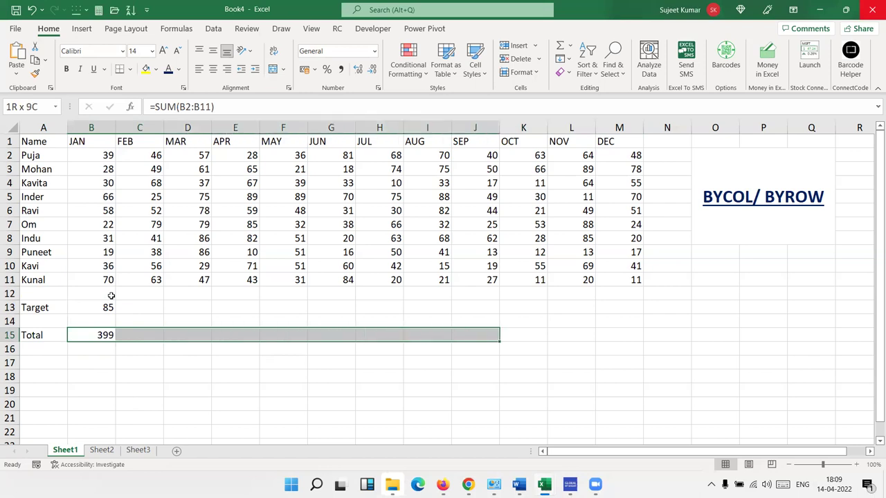
pyautogui.hotkey('shift', 'Right')
pyautogui.hotkey('shift', 'Right')
pyautogui.hotkey('shift', 'Right')
pyautogui.hotkey('ctrl', 'r')
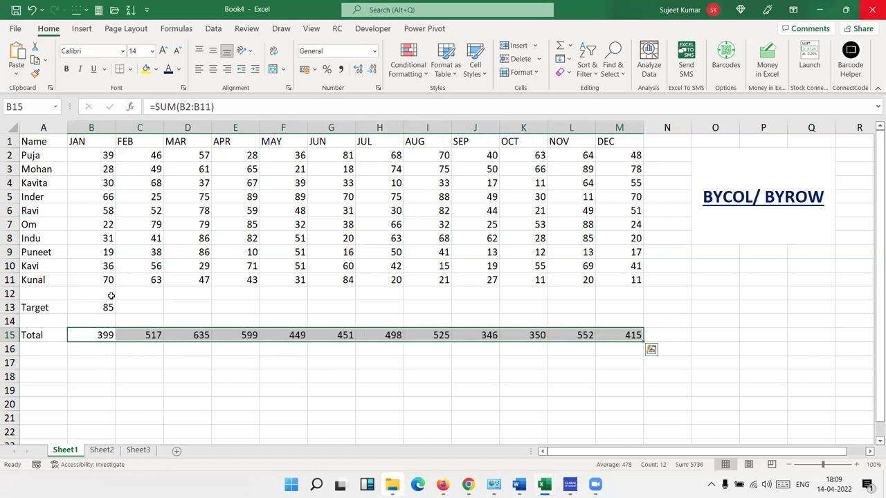
pyautogui.press('Delete')
# Start a BYCOL formula in B15 referencing the marks range B2:M11.
pyautogui.hotkey('shift', 'BackSpace')
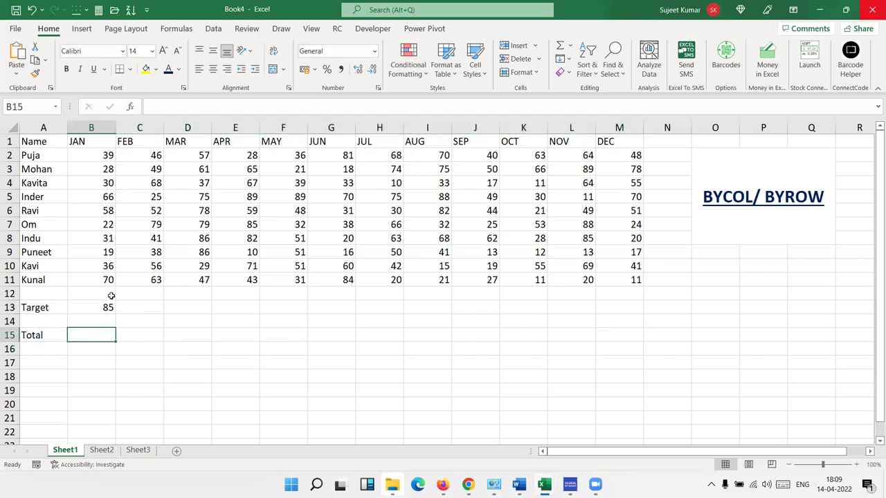
pyautogui.write('=by')
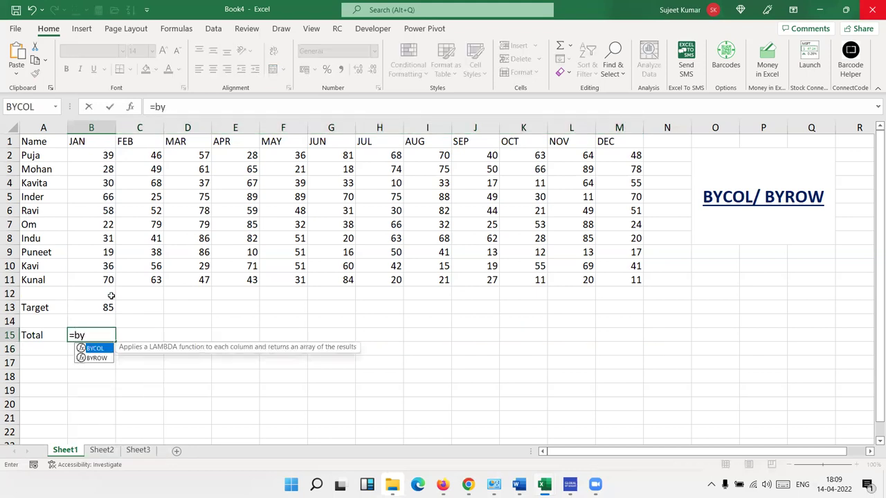
pyautogui.press('Tab')
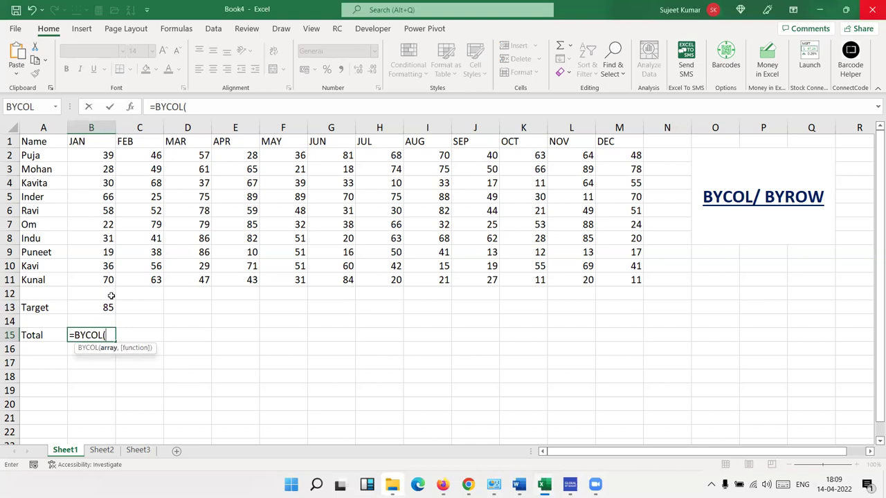
pyautogui.press('Up')
pyautogui.press('Up')
pyautogui.hotkey('ctrl', 'Up')
pyautogui.hotkey('ctrl', 'Up')
pyautogui.press('Down')
pyautogui.hotkey('ctrl', 'shift', 'Right')
pyautogui.hotkey('ctrl', 'shift', 'Down')
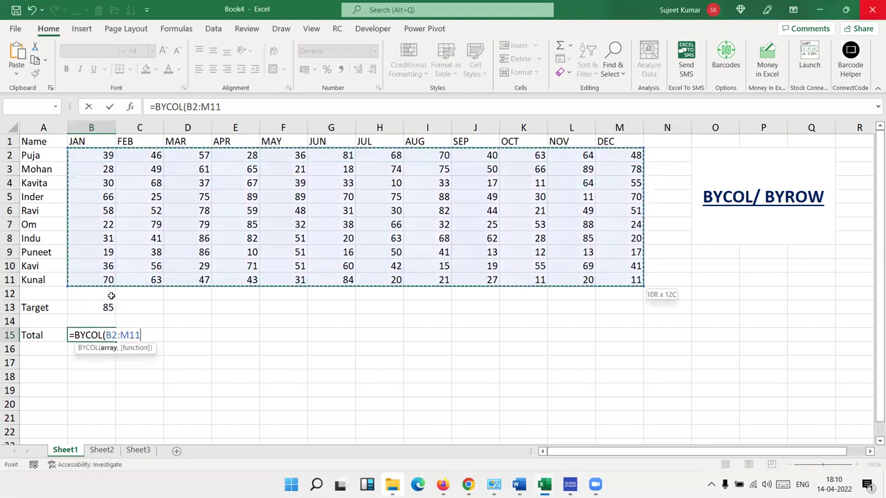
# Complete it with LAMBDA(a,SUM(a)), accept Excel's correction, and review the spilled totals 399–415.
pyautogui.write(',')
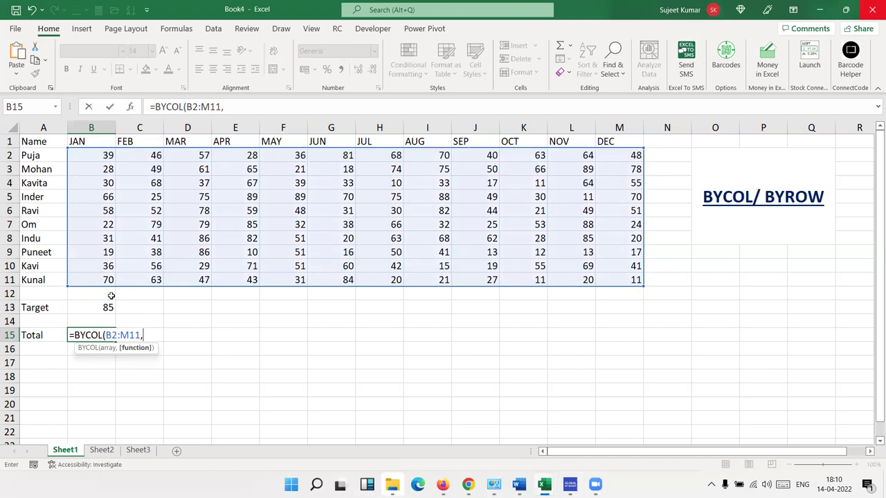
pyautogui.write('lam')
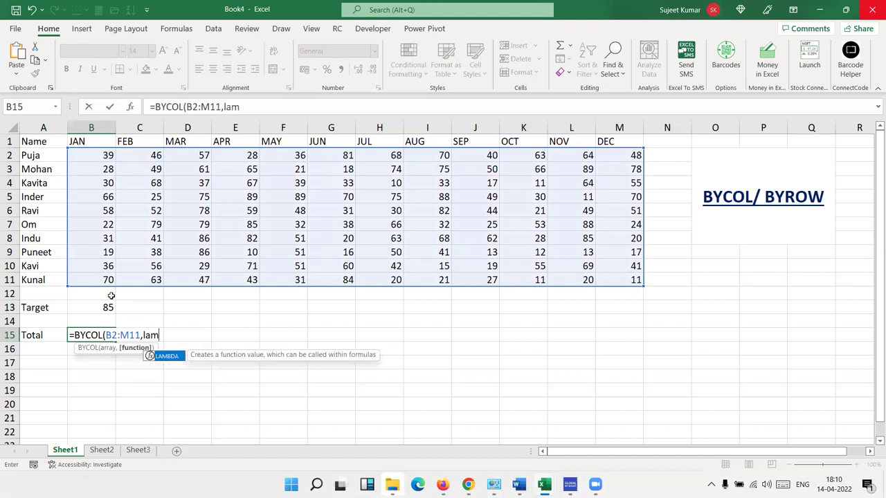
pyautogui.press('Tab')
pyautogui.write('a')
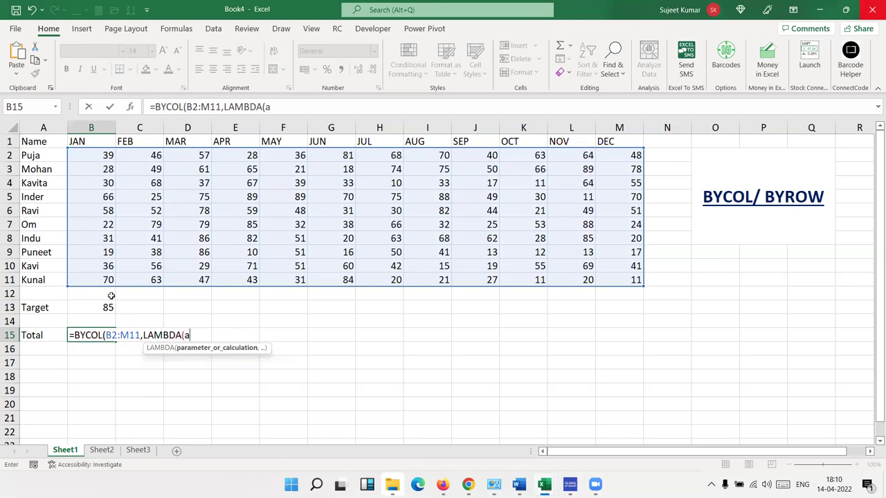
pyautogui.write(',sum')
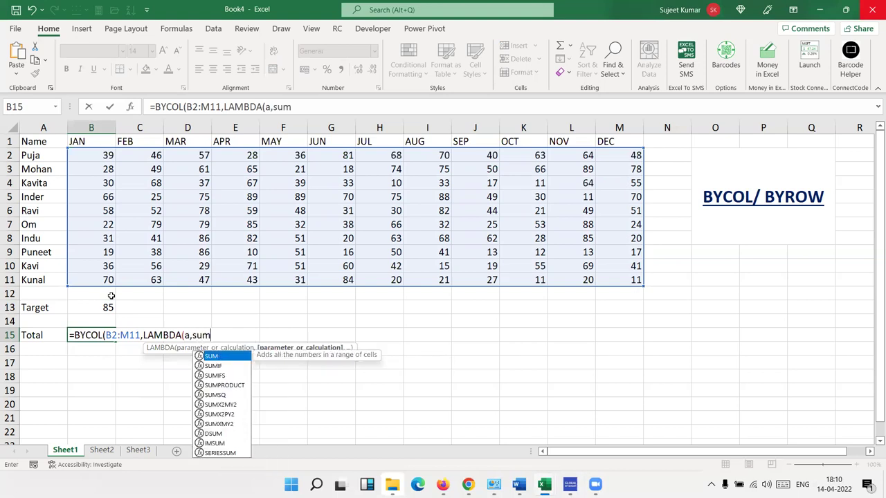
pyautogui.press('Tab')
pyautogui.write('a))')
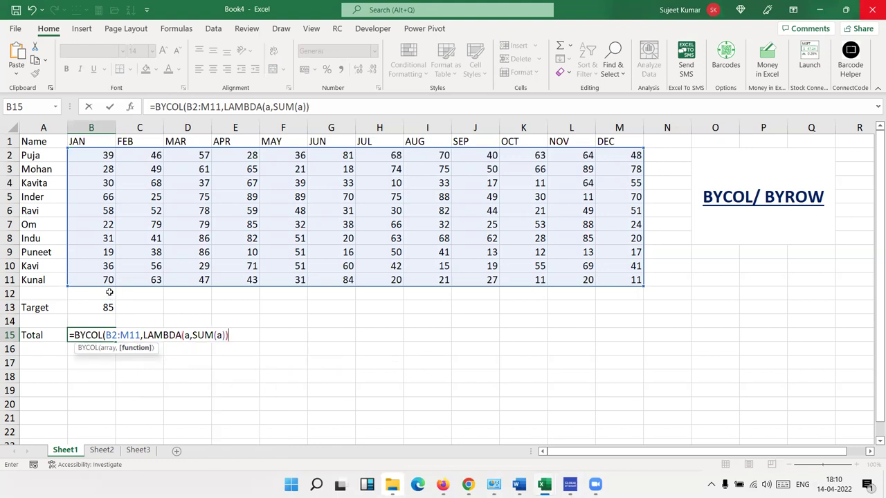
pyautogui.press('Return')
pyautogui.press('Return')
pyautogui.press('Up')
pyautogui.press('Right')
pyautogui.press('Right')
pyautogui.press('Right')
pyautogui.press('Right')
pyautogui.press('Right')
pyautogui.press('Right')
pyautogui.press('Right')
pyautogui.press('Right')
pyautogui.press('Right')
pyautogui.press('Right')
pyautogui.press('Right')
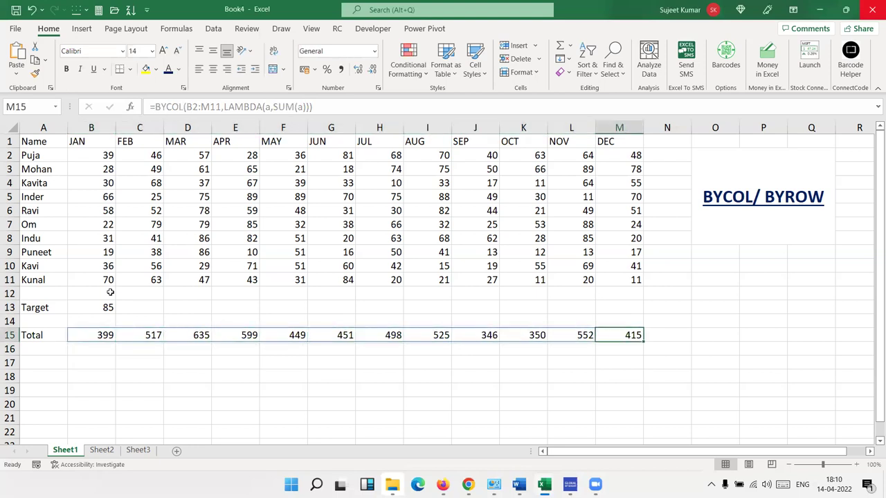
pyautogui.press('Left')
pyautogui.press('Left')
pyautogui.press('Left')
pyautogui.press('Left')
pyautogui.press('Left')
pyautogui.press('Left')
pyautogui.press('Left')
pyautogui.press('Left')
pyautogui.press('Left')
pyautogui.press('Left')
pyautogui.press('Left')
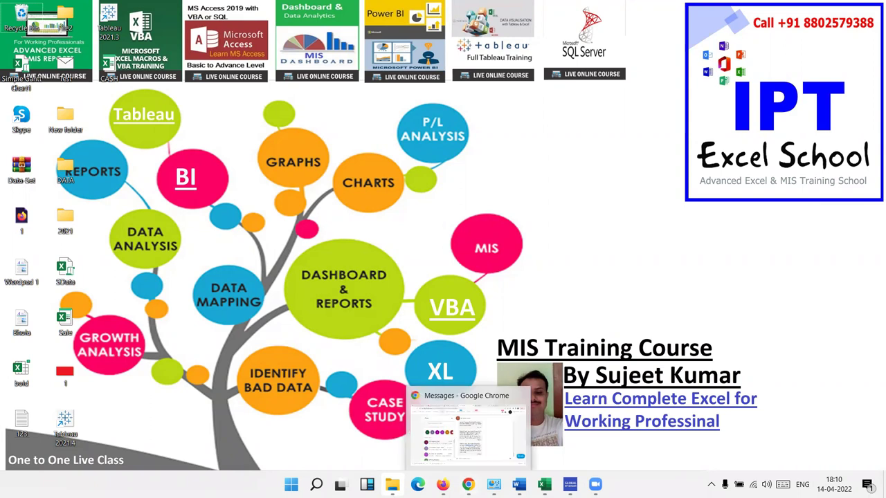
# Restore Chrome and open the EXCEL MIS TRAINING Google Play page in a new tab.
pyautogui.click(469, 484)
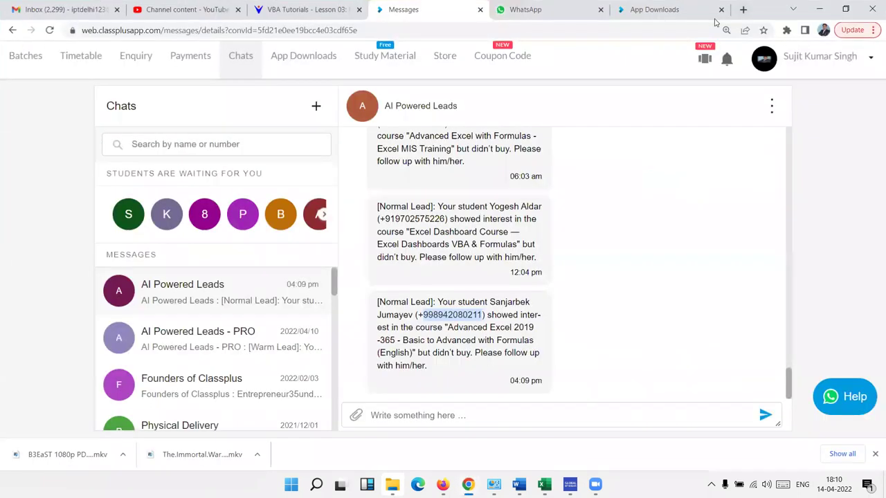
pyautogui.hotkey('ctrl', 't')
pyautogui.write('pl')
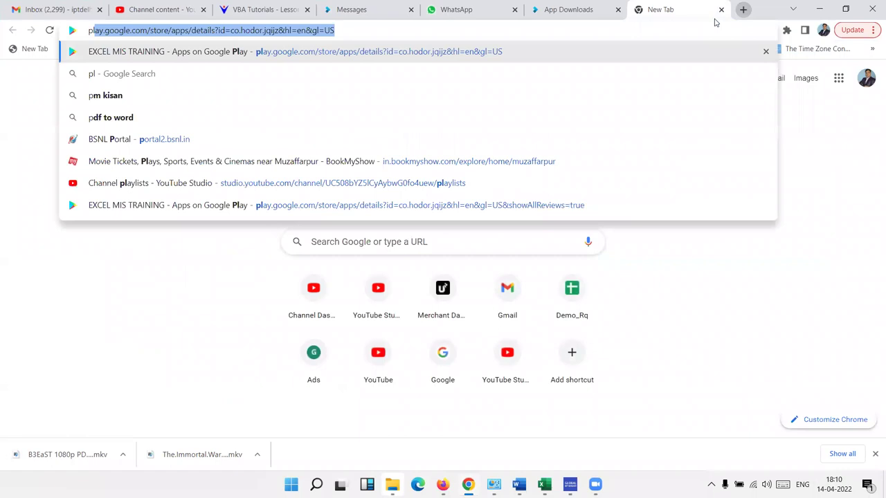
pyautogui.press('Return')
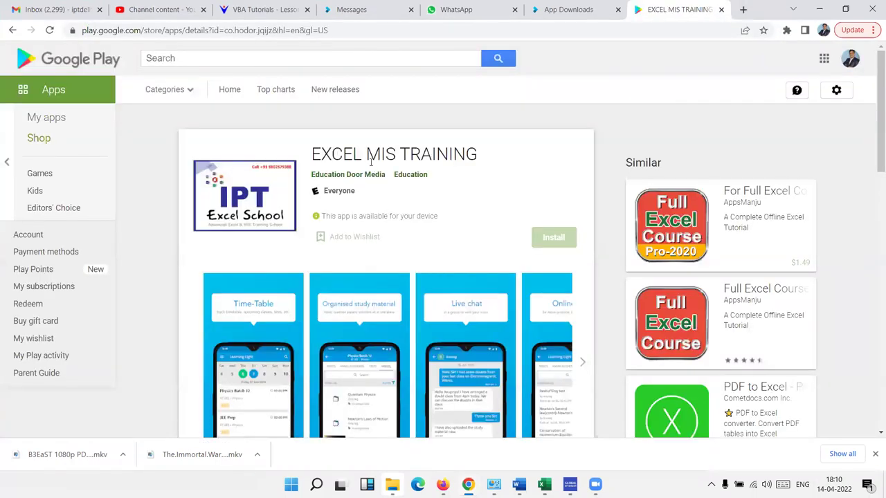
pyautogui.doubleClick(374, 155)
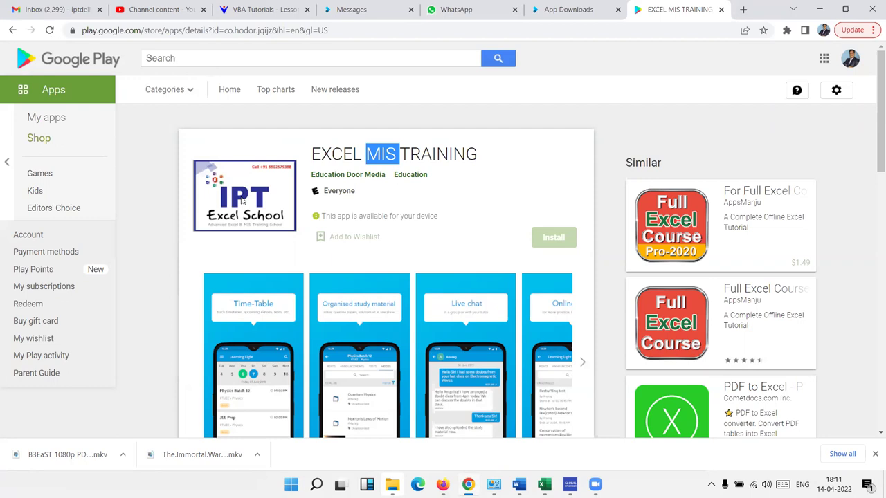
# Open the iptindia.com website in a new tab.
pyautogui.click(743, 10)
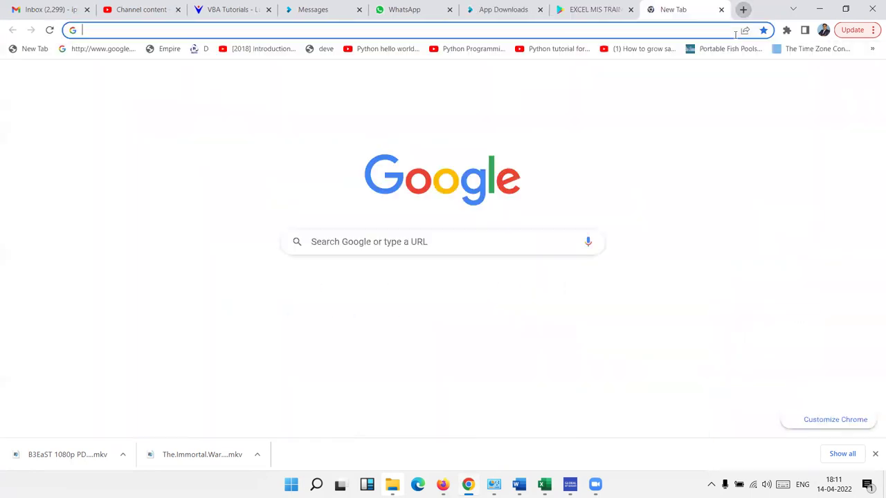
pyautogui.write('ipt')
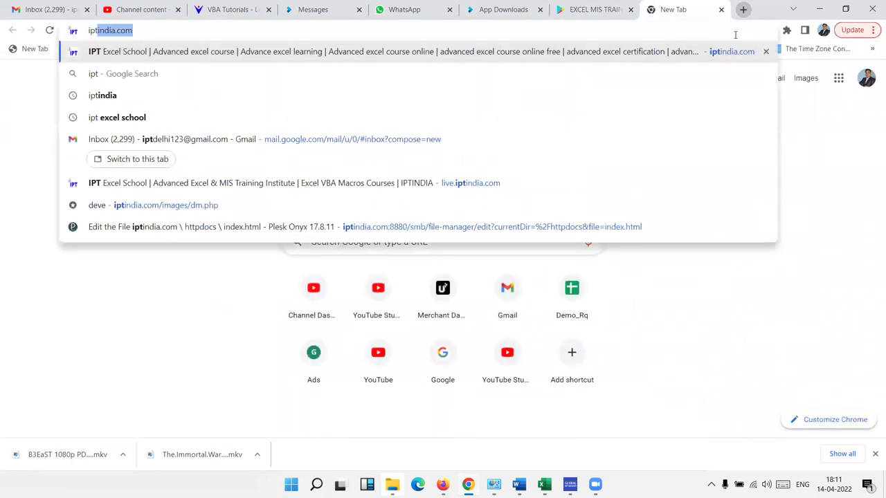
pyautogui.press('Return')
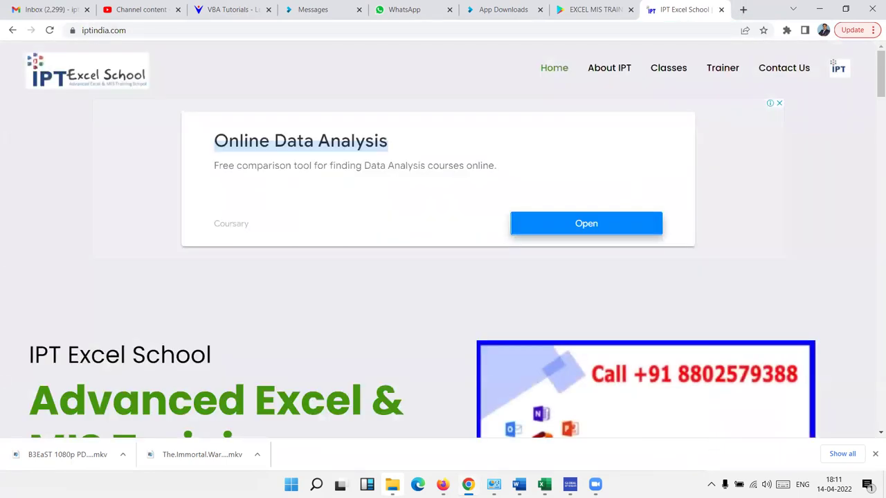
# Go to Classes, open JOIN DEMO CLASS, and close the ad to reach the demo request form.
pyautogui.moveTo(595, 483)
pyautogui.click(666, 68)
pyautogui.scroll(-5, 267, 327)
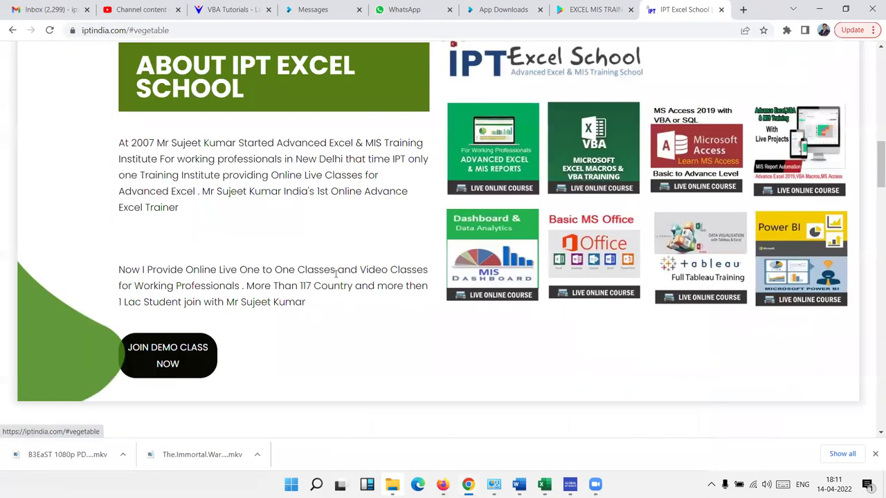
pyautogui.scroll(-5, 348, 284)
pyautogui.scroll(5, 194, 196)
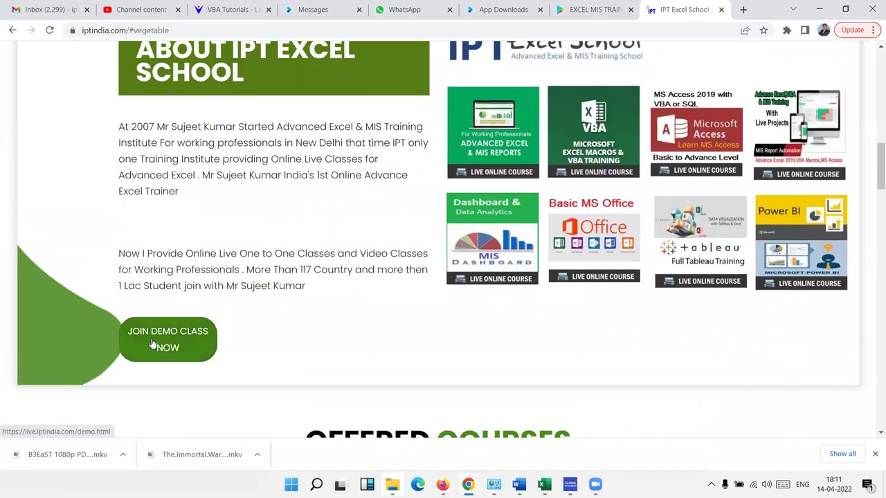
pyautogui.click(153, 344)
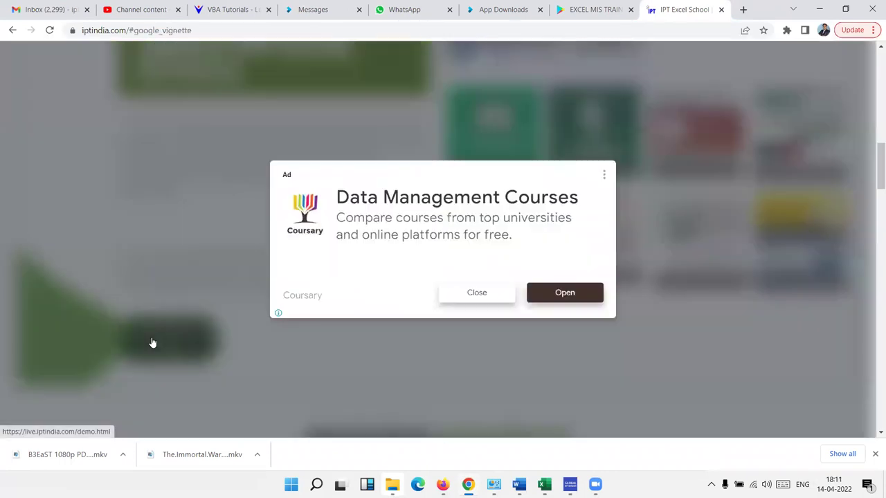
pyautogui.click(494, 294)
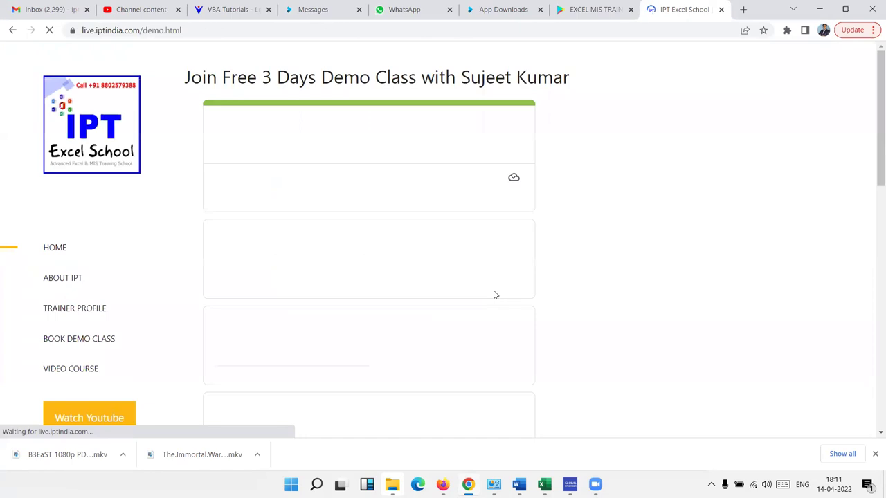
pyautogui.scroll(-5, 500, 293)
pyautogui.scroll(-4, 505, 292)
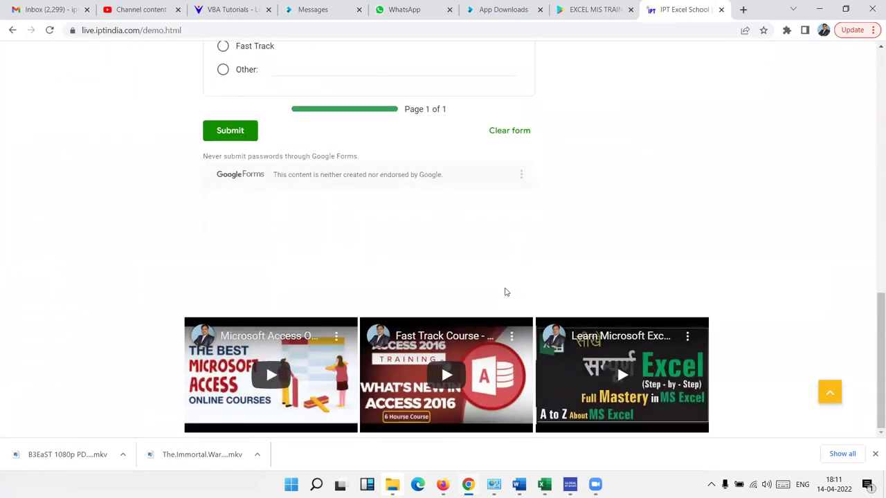
pyautogui.scroll(10, 505, 292)
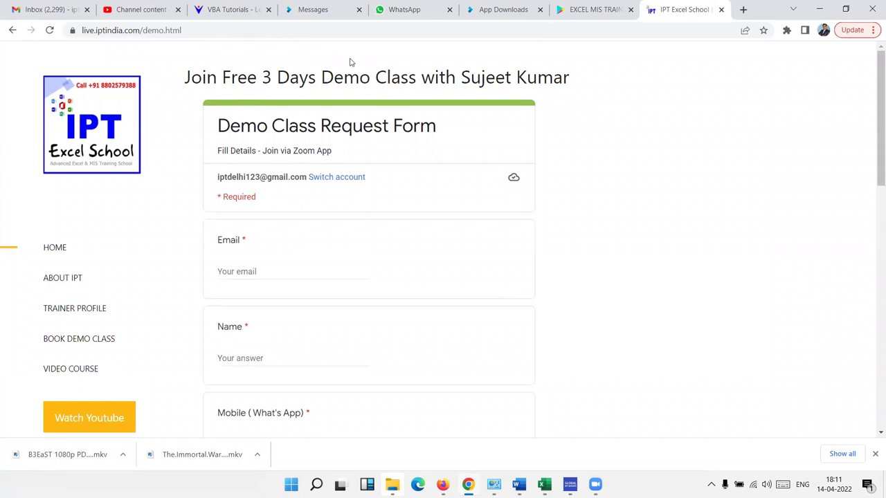
# Return to the Book4 workbook and select the Target row and row 16 cells.
pyautogui.moveTo(552, 485)
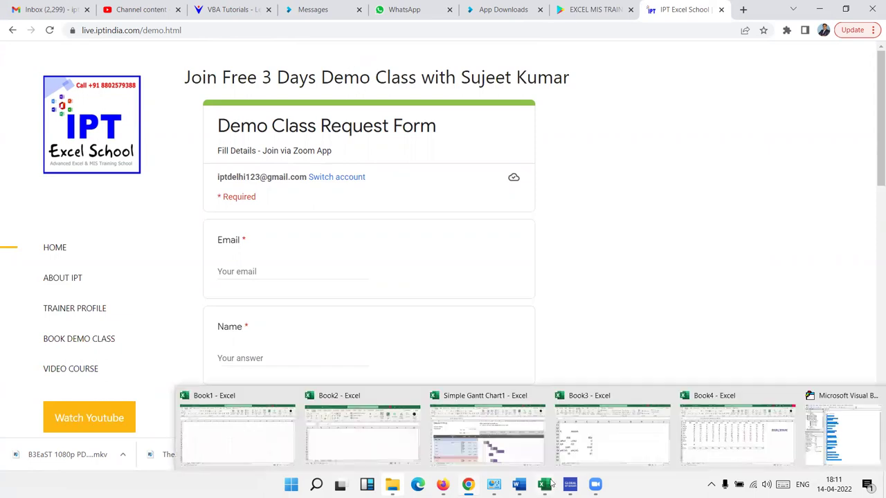
pyautogui.click(712, 459)
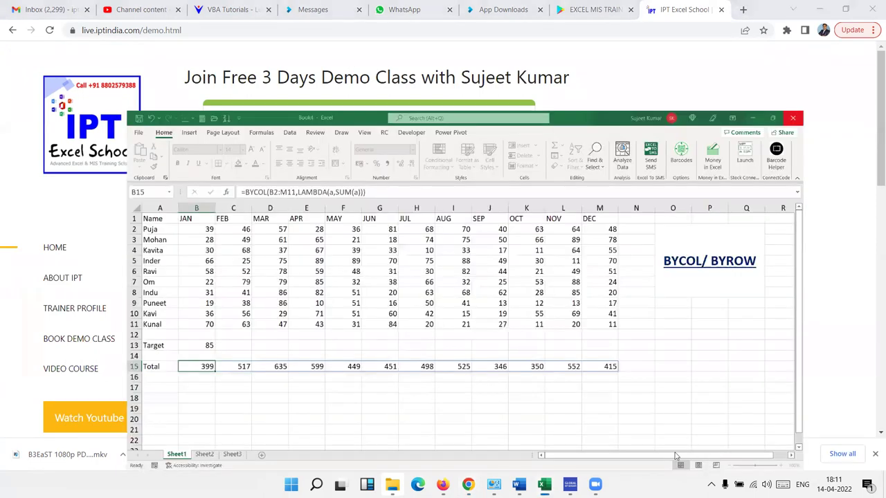
pyautogui.click(113, 355)
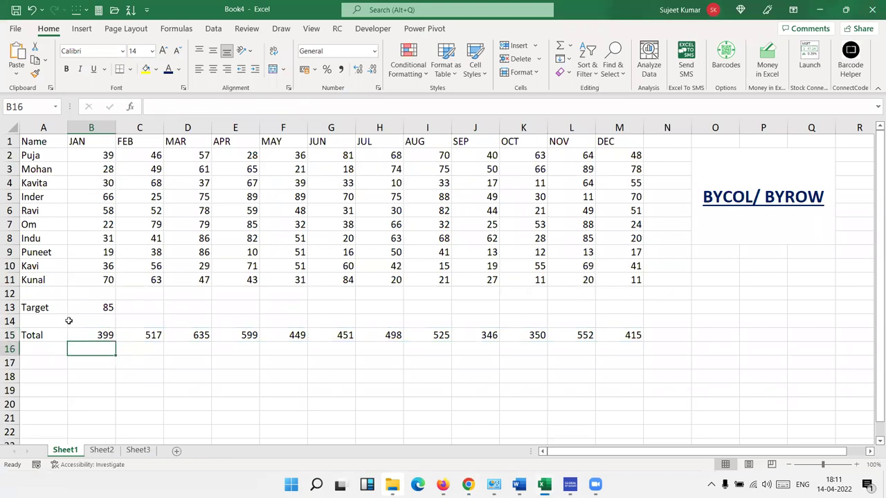
pyautogui.click(22, 308)
pyautogui.moveTo(22, 309); pyautogui.dragTo(104, 309)
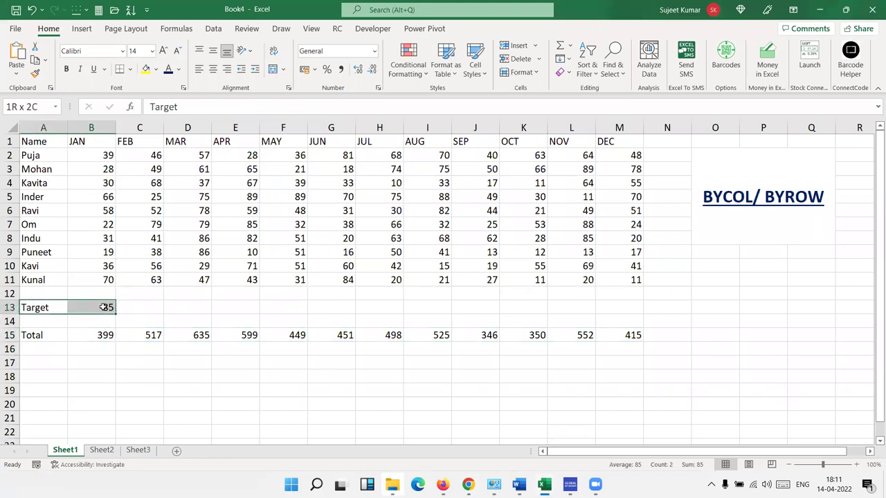
pyautogui.click(95, 362)
pyautogui.click(98, 349)
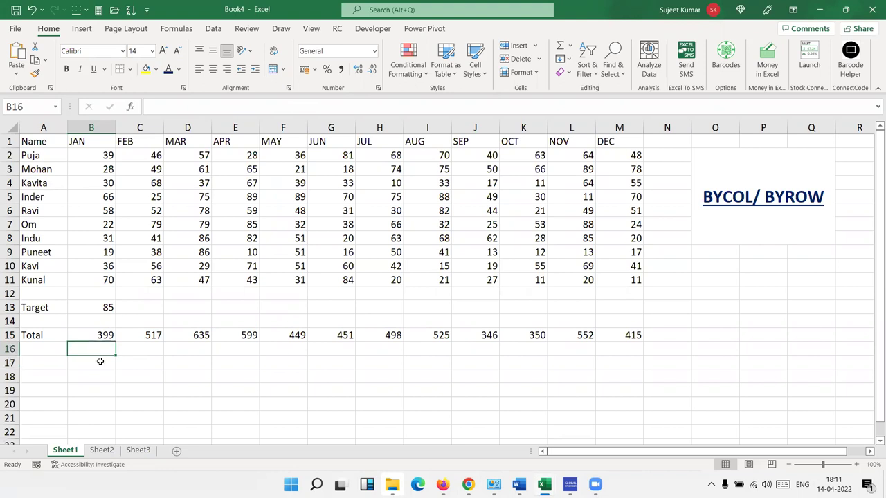
pyautogui.moveTo(109, 351); pyautogui.dragTo(634, 351)
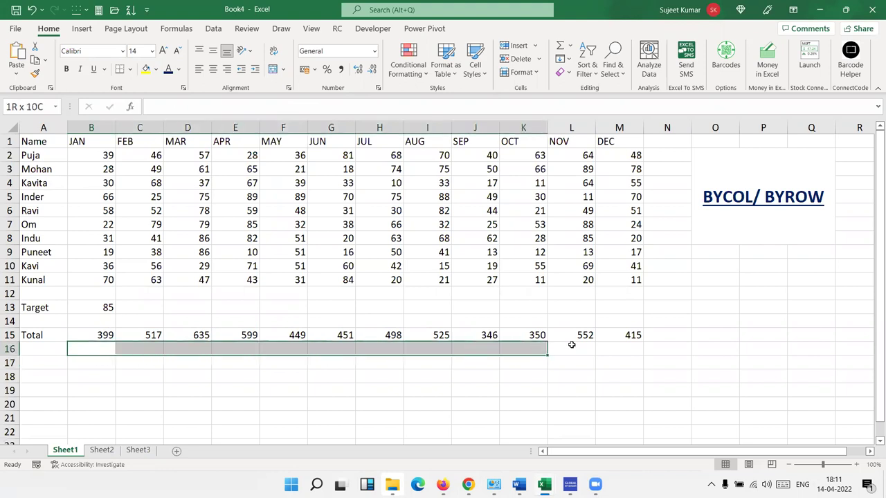
pyautogui.click(49, 351)
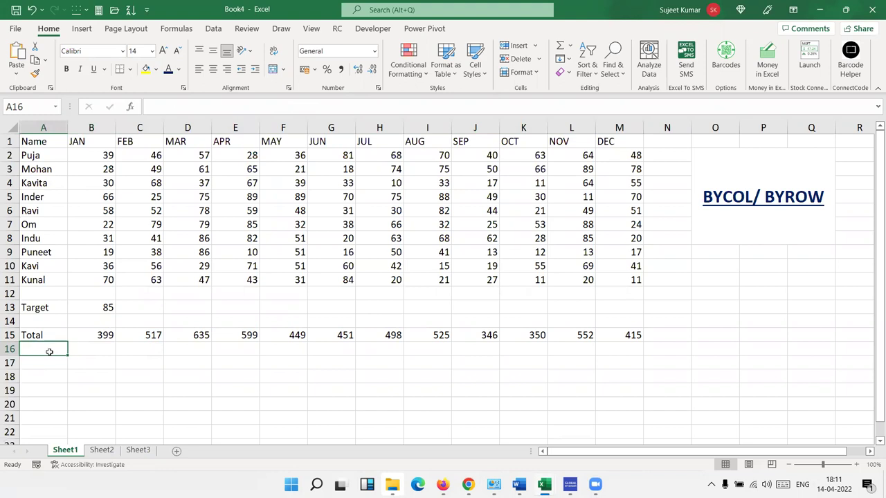
# Label A16 'Target Ach.' and autofit column A to fit it.
pyautogui.write('Tar')
pyautogui.write('getr')
pyautogui.write(' A')
pyautogui.write('h.')
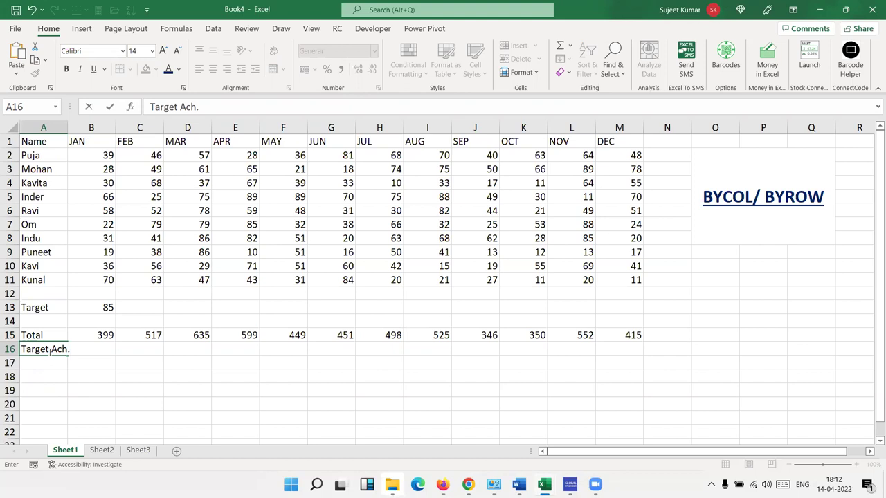
pyautogui.press('Return')
pyautogui.moveTo(108, 281); pyautogui.dragTo(112, 155)
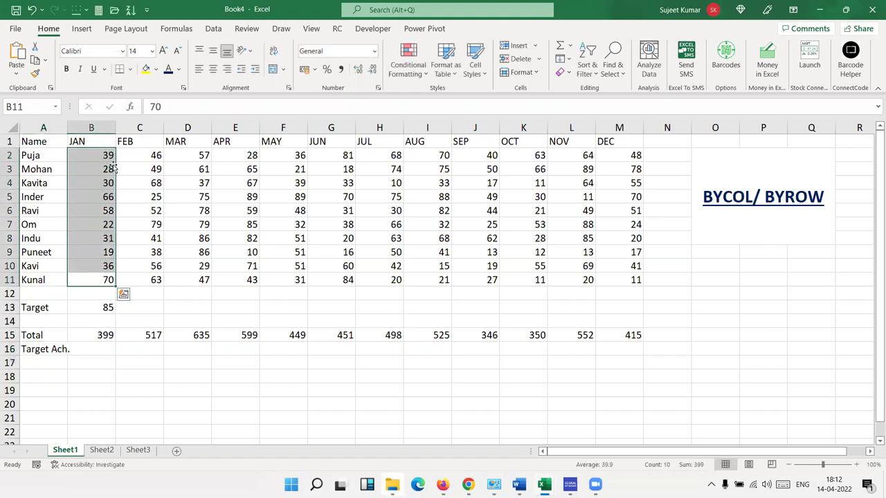
pyautogui.doubleClick(67, 127)
# Start a BYCOL formula in B16 referencing the marks range B2:M11.
pyautogui.click(104, 349)
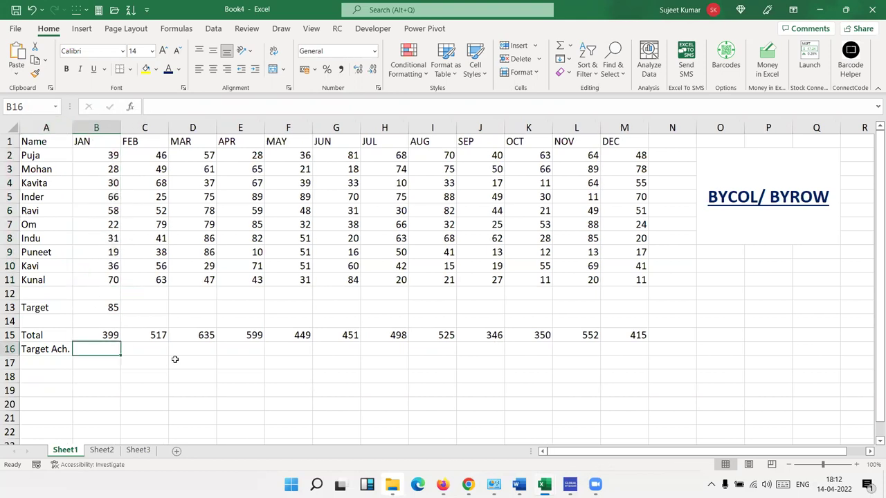
pyautogui.press('Up')
pyautogui.press('Down')
pyautogui.write('=by')
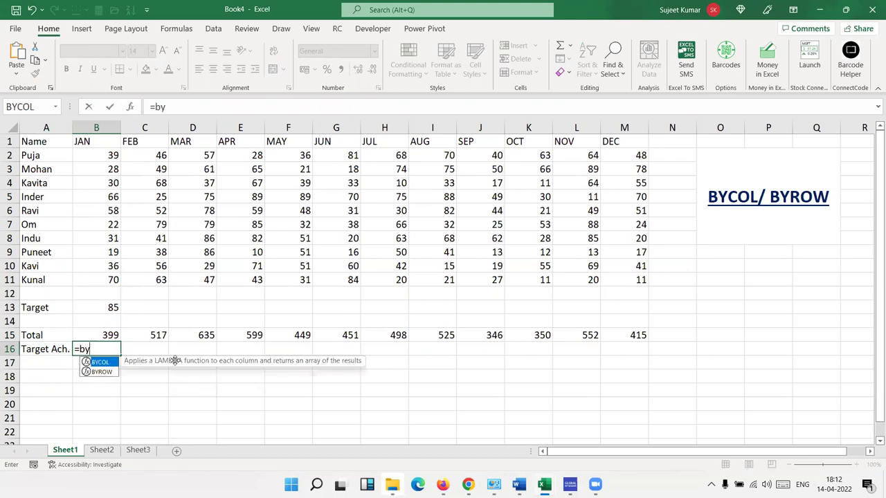
pyautogui.press('Tab')
pyautogui.press('Up')
pyautogui.hotkey('ctrl', 'Up')
pyautogui.hotkey('ctrl', 'Up')
pyautogui.hotkey('ctrl', 'Up')
pyautogui.press('Down')
pyautogui.hotkey('ctrl', 'shift', 'Right')
pyautogui.hotkey('ctrl', 'shift', 'Down')
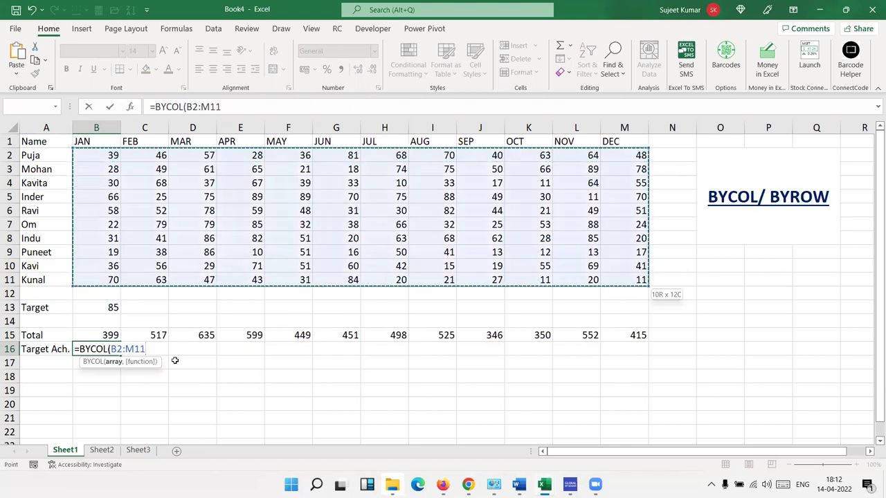
# Finish it with LAMBDA(a,COUNTIF(a,">="&B13)) so row 16 counts marks at or above 85.
pyautogui.write(',')
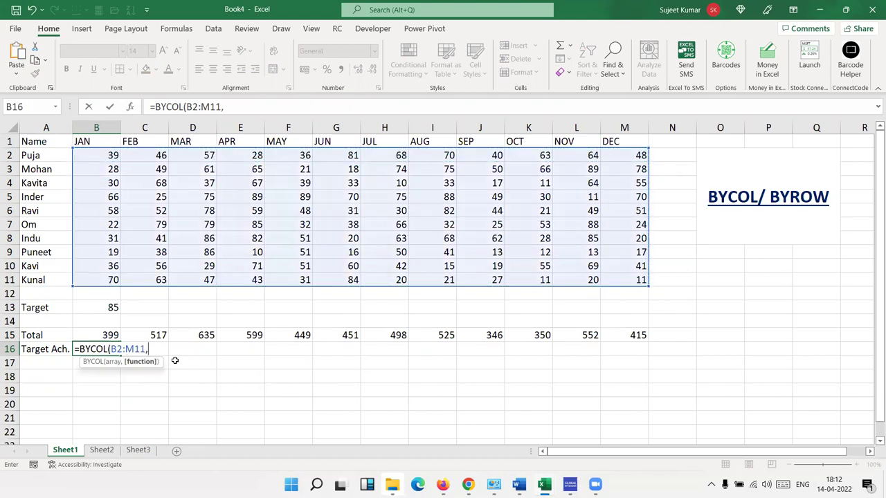
pyautogui.write('lam')
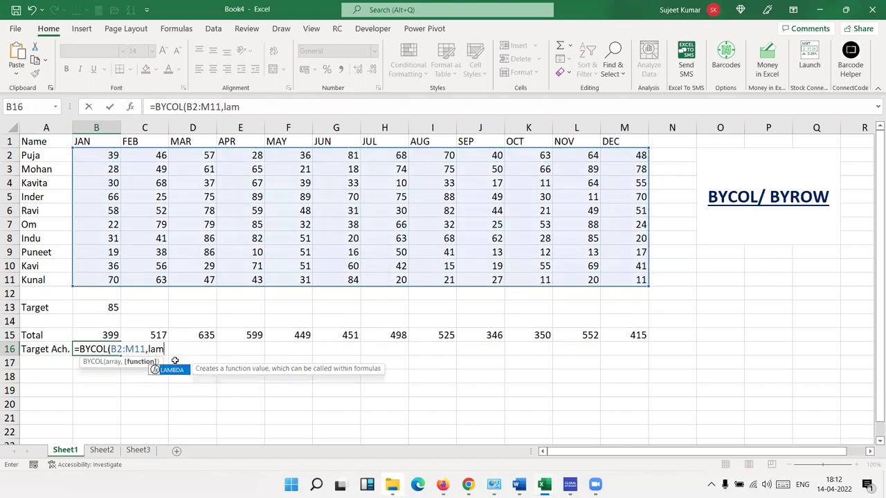
pyautogui.press('Tab')
pyautogui.write('a,')
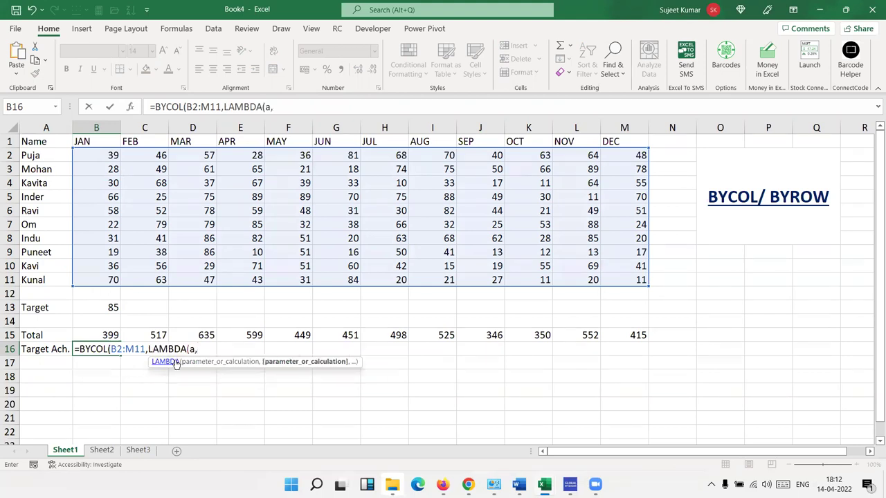
pyautogui.write('co')
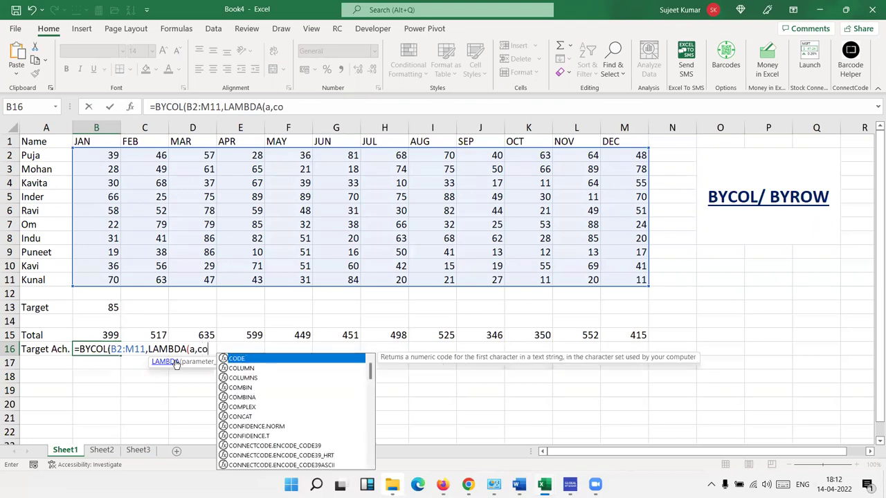
pyautogui.write('un')
pyautogui.press('Down')
pyautogui.press('Down')
pyautogui.press('Down')
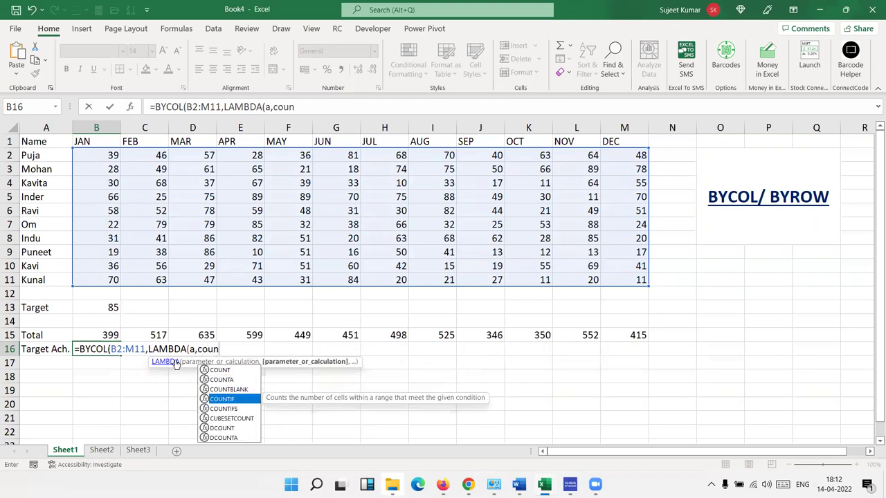
pyautogui.press('Tab')
pyautogui.write('a,">="')
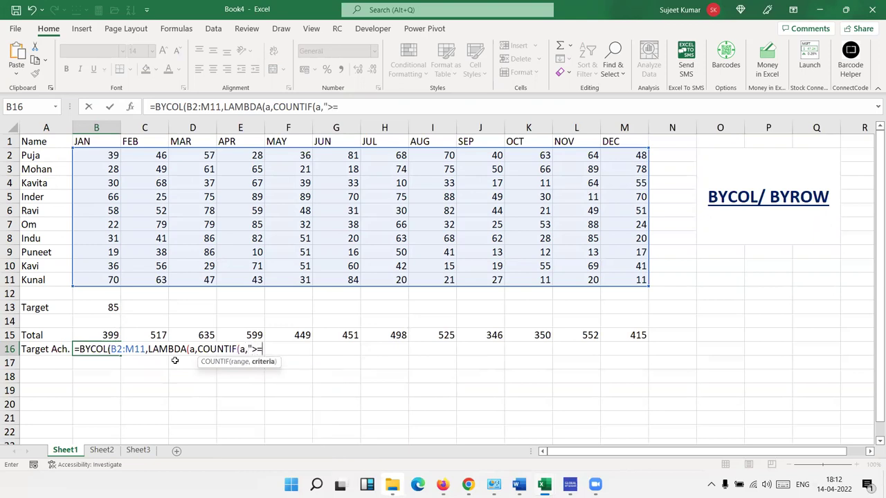
pyautogui.write('&')
pyautogui.click(106, 307)
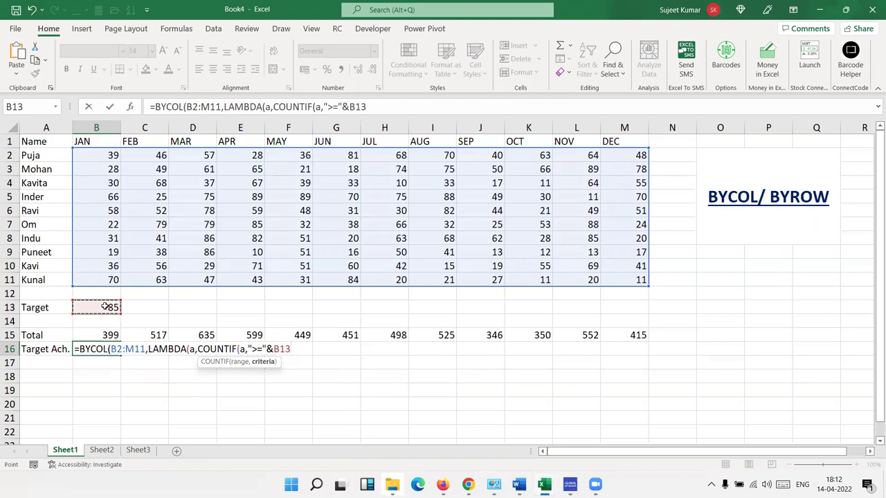
pyautogui.write(')')
pyautogui.press('Return')
pyautogui.press('Return')
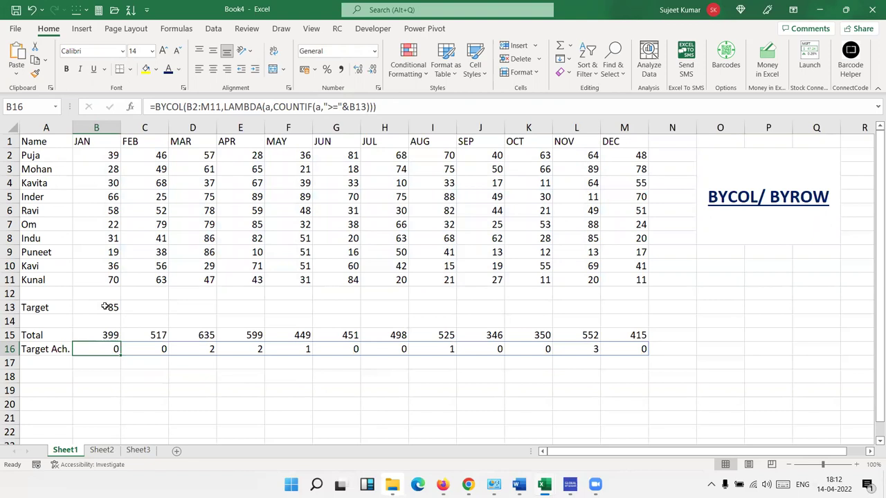
pyautogui.press('Right')
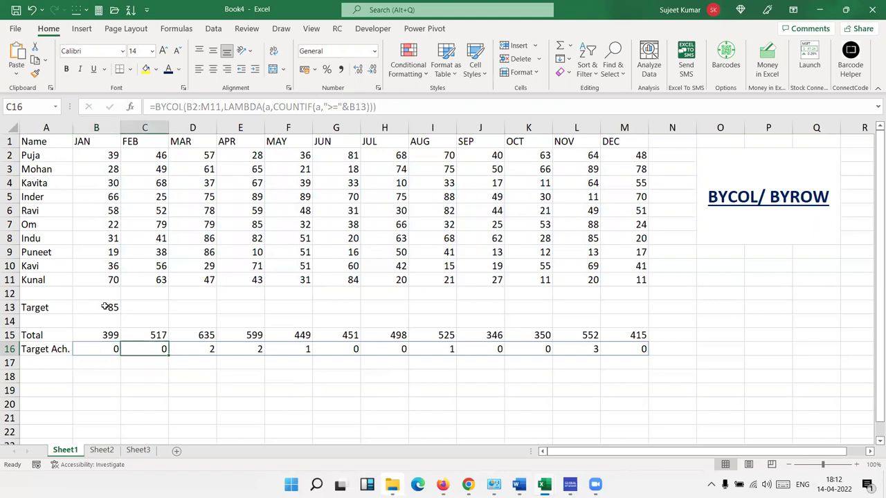
pyautogui.press('Right')
pyautogui.press('Right')
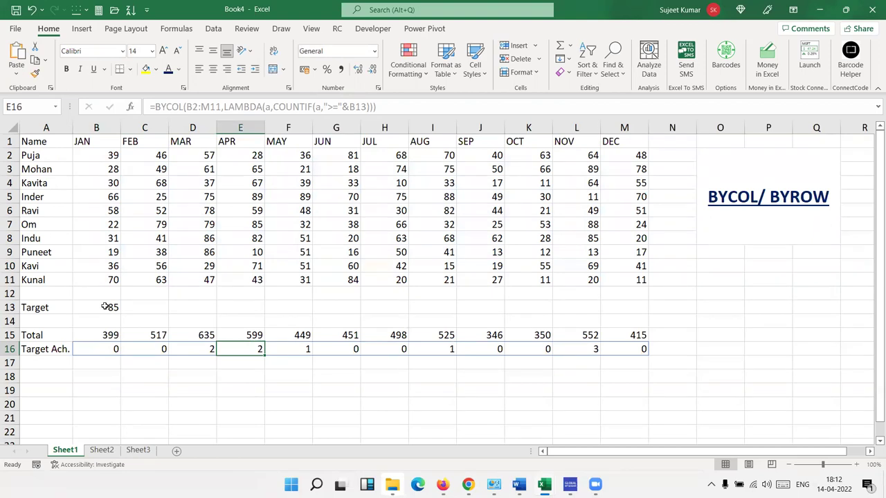
pyautogui.press('Right')
pyautogui.press('Right')
pyautogui.press('Right')
pyautogui.press('Right')
pyautogui.press('Right')
pyautogui.press('Right')
pyautogui.press('Right')
pyautogui.press('Right')
pyautogui.press('Left')
pyautogui.press('Left')
pyautogui.press('Left')
pyautogui.press('Left')
pyautogui.press('Left')
pyautogui.press('Left')
pyautogui.press('Left')
pyautogui.press('Left')
pyautogui.press('Left')
pyautogui.press('Left')
pyautogui.press('Left')
pyautogui.press('Right')
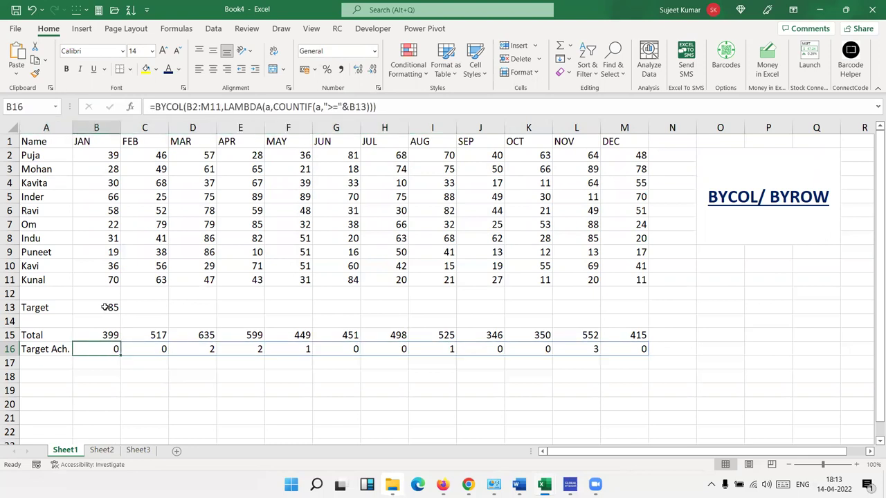
pyautogui.press('Down')
pyautogui.press('Down')
pyautogui.press('Down')
pyautogui.press('Left')
pyautogui.press('Up')
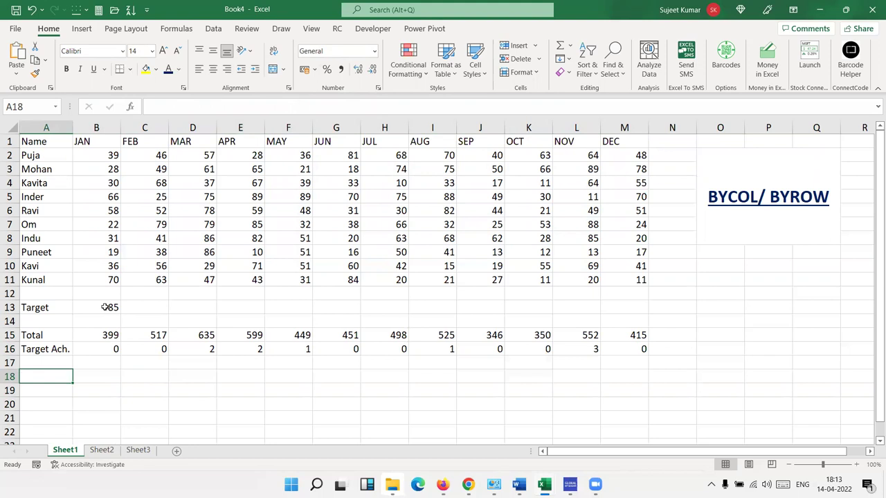
# Enter the heading 'Month - ALL- Target Ach' in cell A18.
pyautogui.press('Down')
pyautogui.press('Down')
pyautogui.press('Up')
pyautogui.press('Up')
pyautogui.write('Mont')
pyautogui.press('BackSpace')
pyautogui.write('th - ')
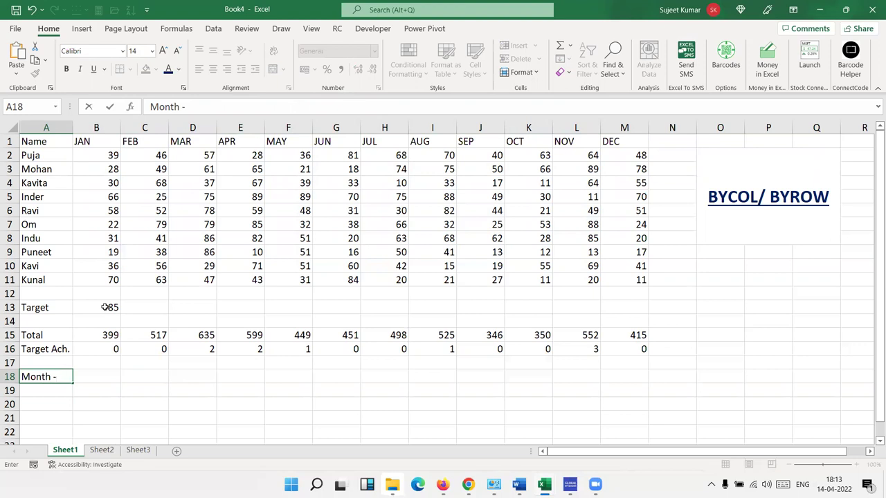
pyautogui.write('ALL- Target ')
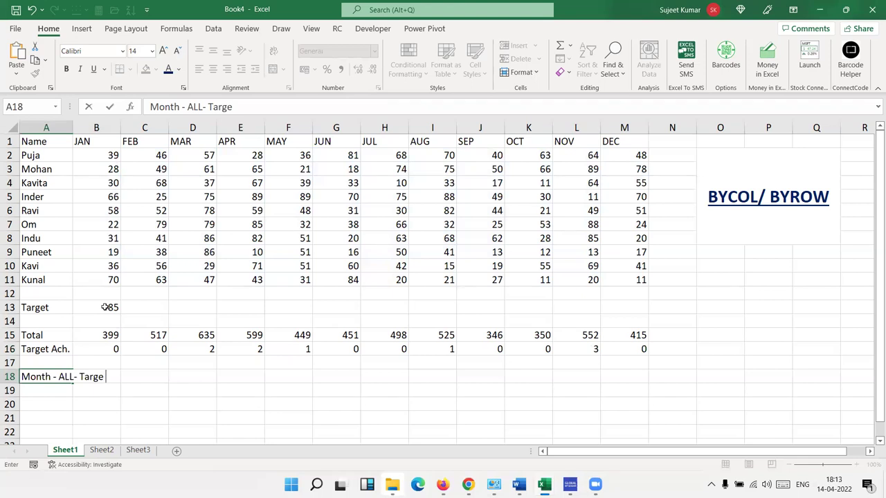
pyautogui.write('Ach')
pyautogui.press('Return')
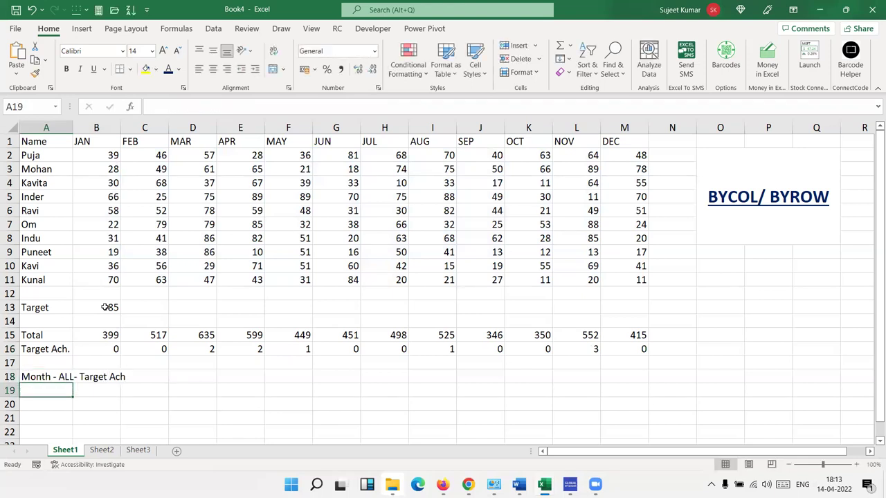
# Paste MAR, APR and MAY as sample months into A19:C19, then clear them.
pyautogui.scroll(-2, 106, 322)
pyautogui.scroll(1, 107, 337)
pyautogui.scroll(1, 108, 337)
pyautogui.click(186, 142)
pyautogui.hotkey('ctrl', 'c')
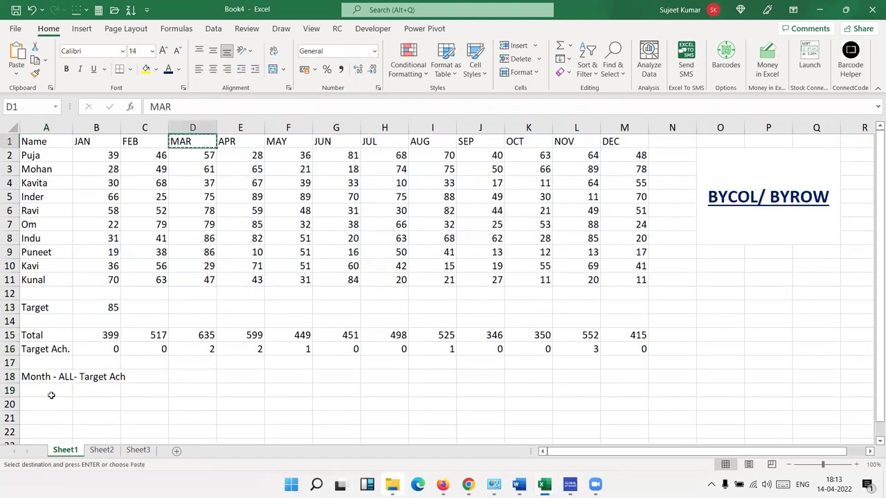
pyautogui.click(47, 392)
pyautogui.hotkey('ctrl', 'v')
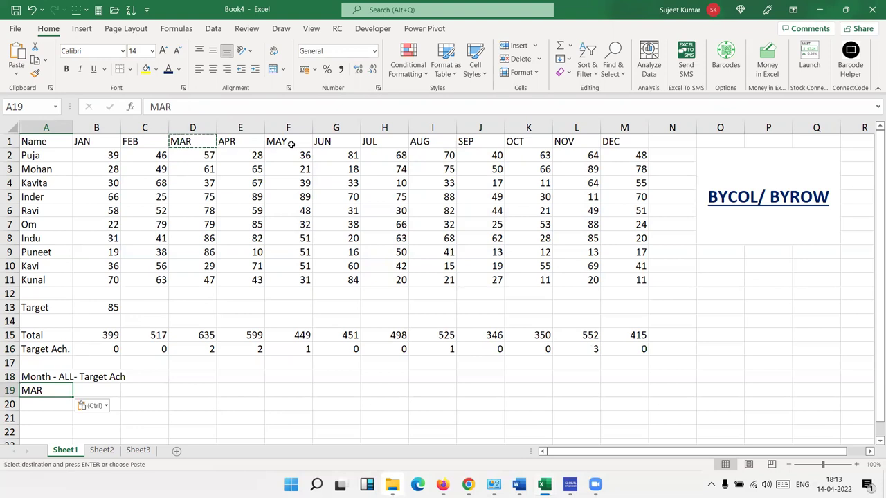
pyautogui.click(277, 142)
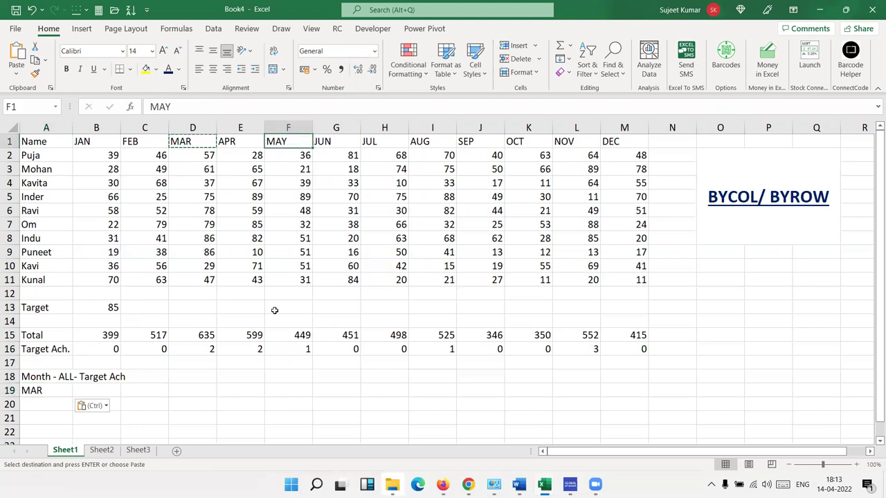
pyautogui.click(237, 141)
pyautogui.moveTo(264, 143); pyautogui.dragTo(304, 141)
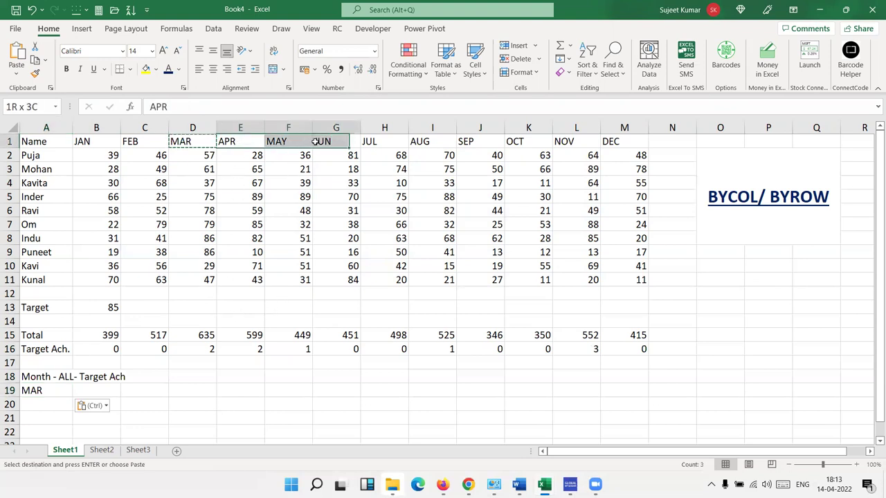
pyautogui.hotkey('ctrl', 'c')
pyautogui.click(89, 393)
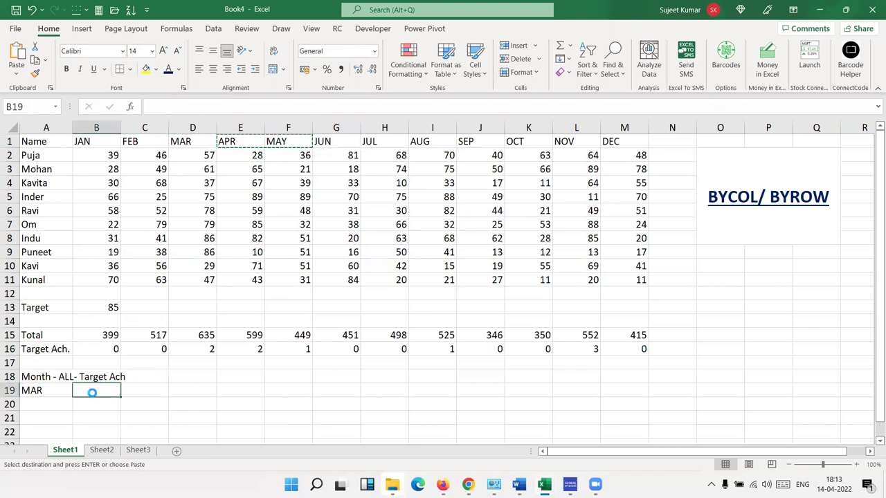
pyautogui.hotkey('ctrl', 'v')
pyautogui.click(182, 393)
pyautogui.moveTo(162, 392); pyautogui.dragTo(61, 391)
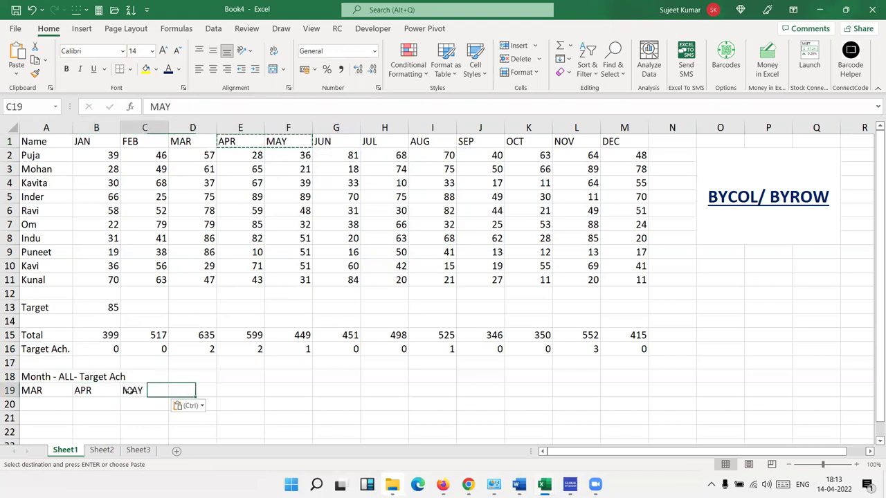
pyautogui.press('Delete')
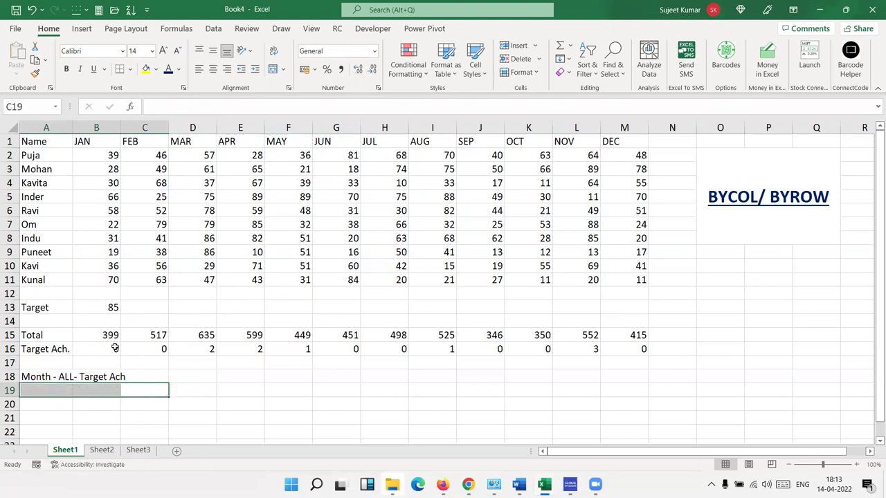
# Copy B16's BYCOL formula text from the formula bar, leaving B16 unchanged.
pyautogui.click(114, 348)
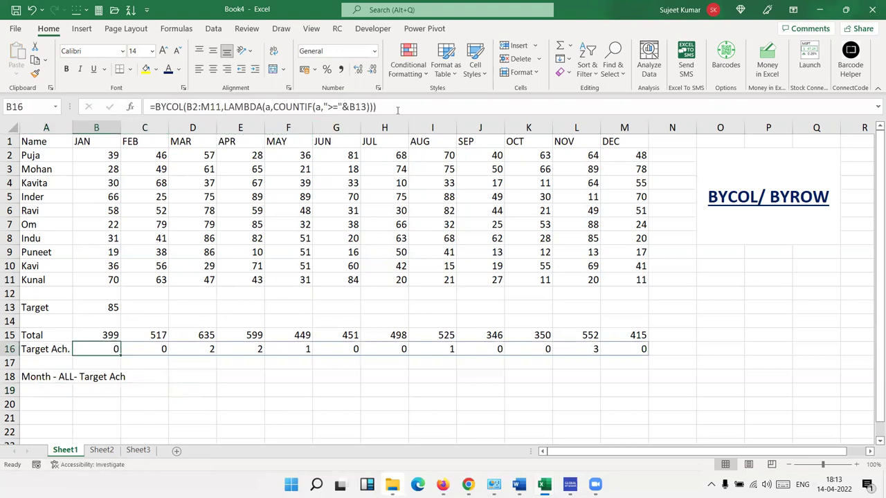
pyautogui.moveTo(376, 106); pyautogui.dragTo(99, 111)
pyautogui.hotkey('ctrl', 'c')
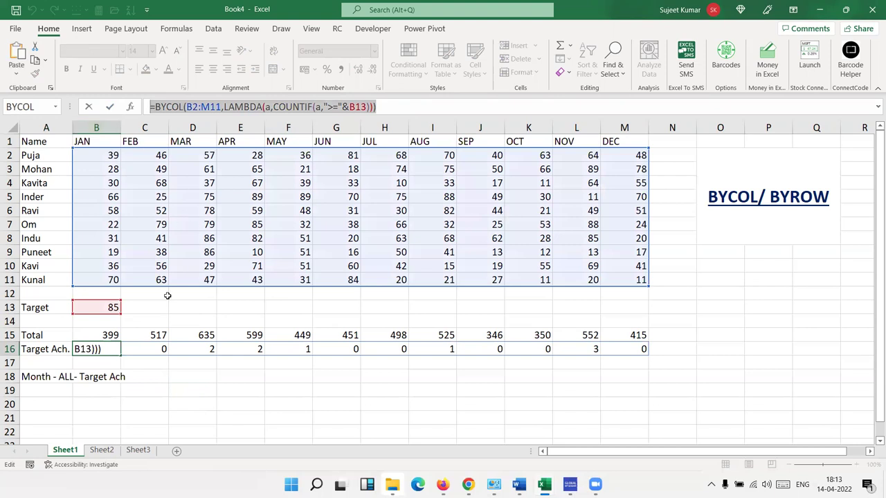
pyautogui.press('Escape')
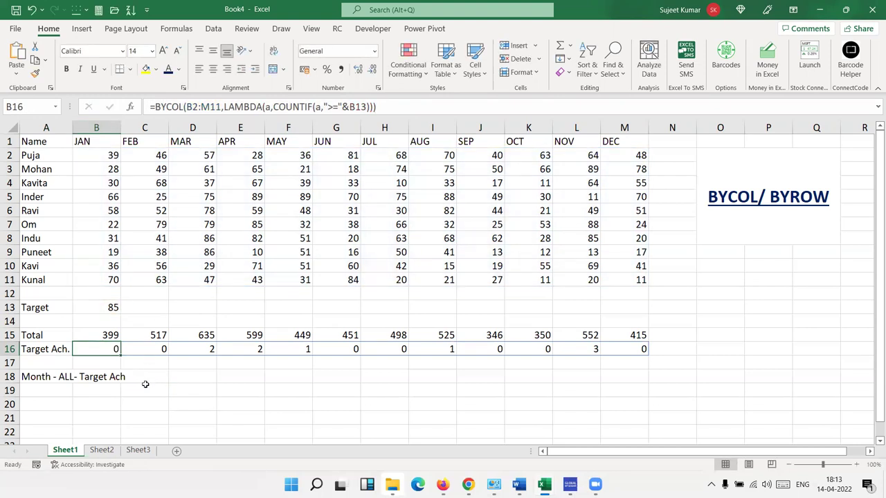
pyautogui.click(145, 390)
# In C19 enter =FILTER(B1:M1,BYCOL(B2:M11,LAMBDA(a,COUNTIF(a,">="&B13)))>0) listing MAR, APR, MAY, AUG, NOV.
pyautogui.write('=')
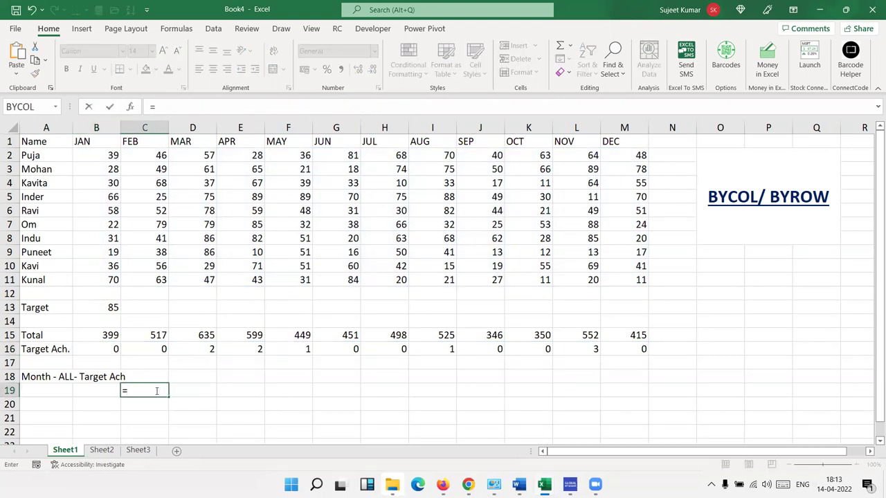
pyautogui.hotkey('ctrl', 'v')
pyautogui.click(132, 391)
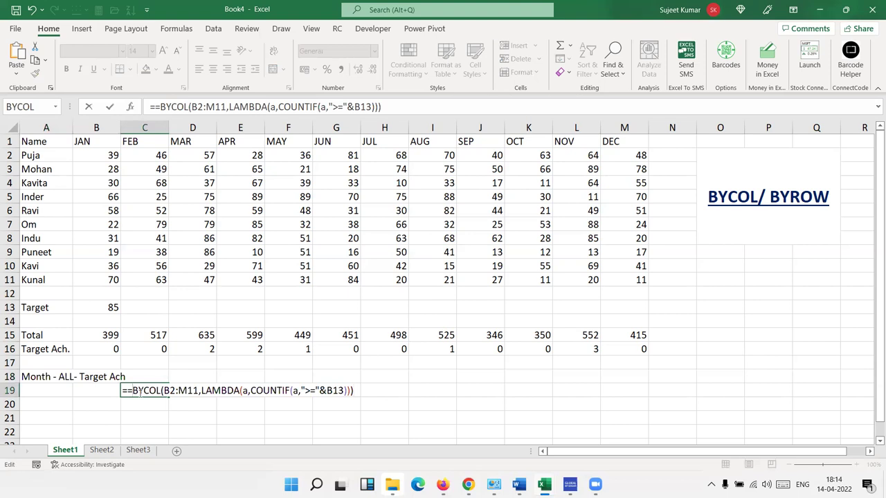
pyautogui.press('BackSpace')
pyautogui.write('fil')
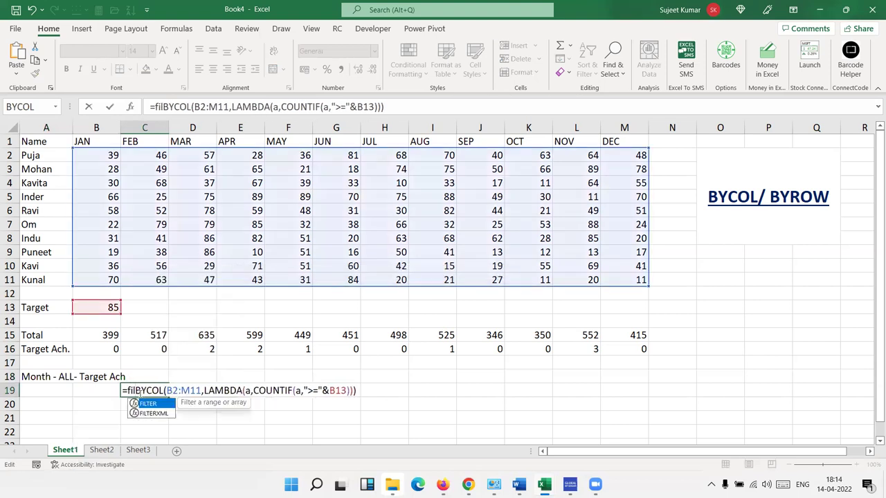
pyautogui.press('Tab')
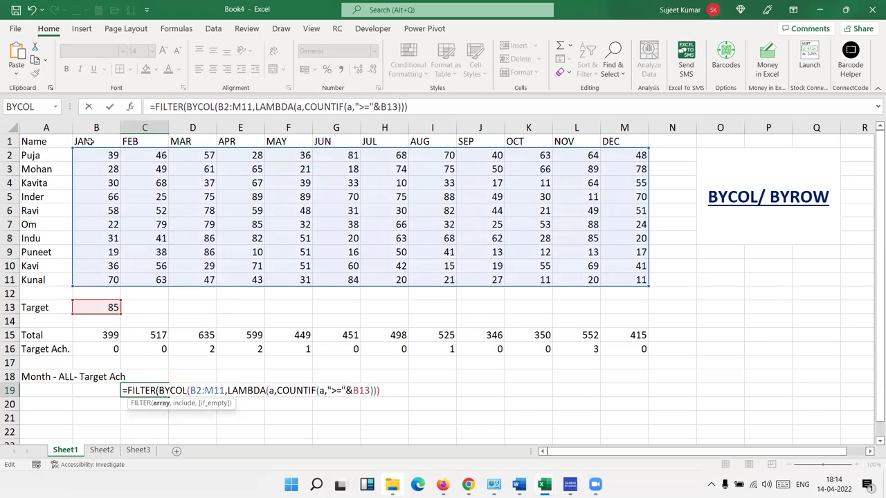
pyautogui.click(89, 141)
pyautogui.hotkey('ctrl', 'shift', 'Right')
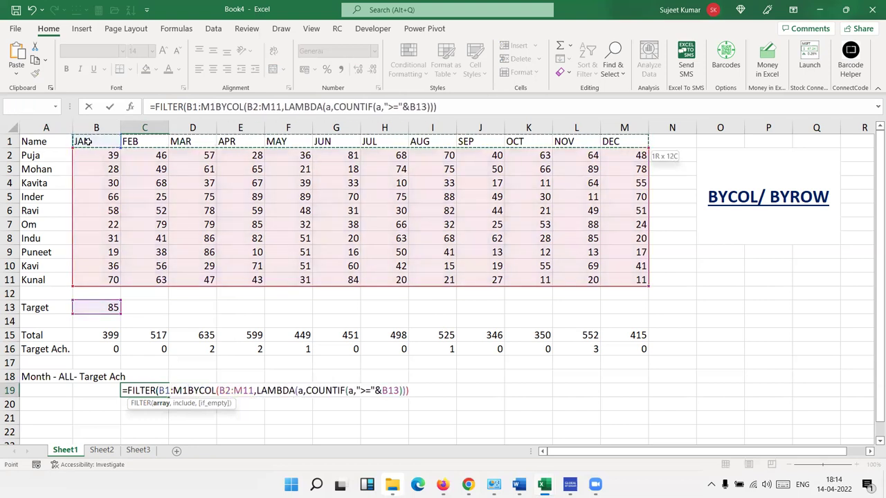
pyautogui.write(',')
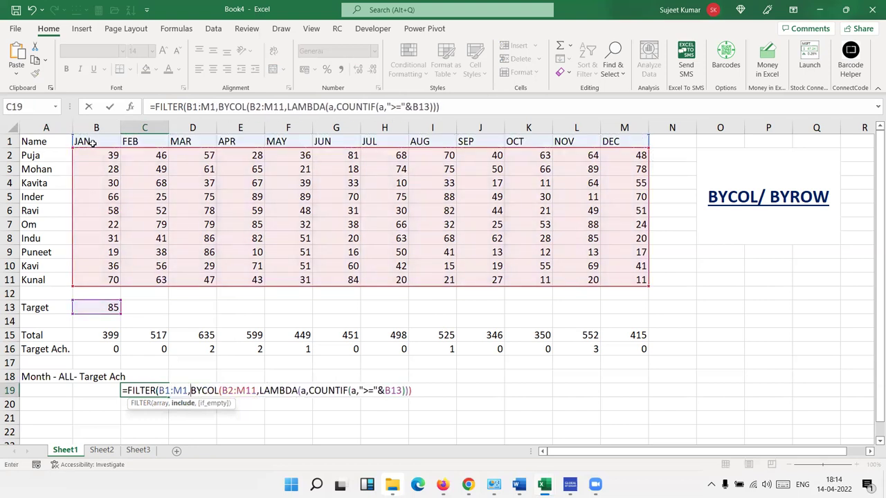
pyautogui.click(450, 106)
pyautogui.write('>')
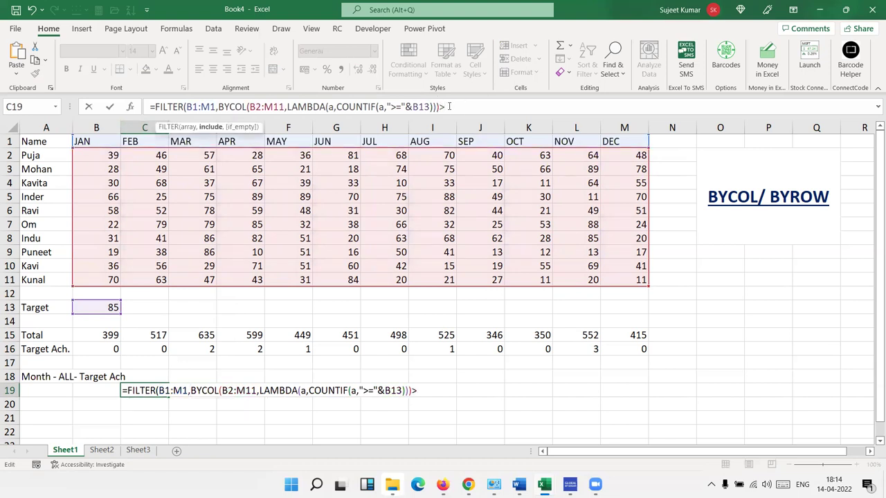
pyautogui.write('0)')
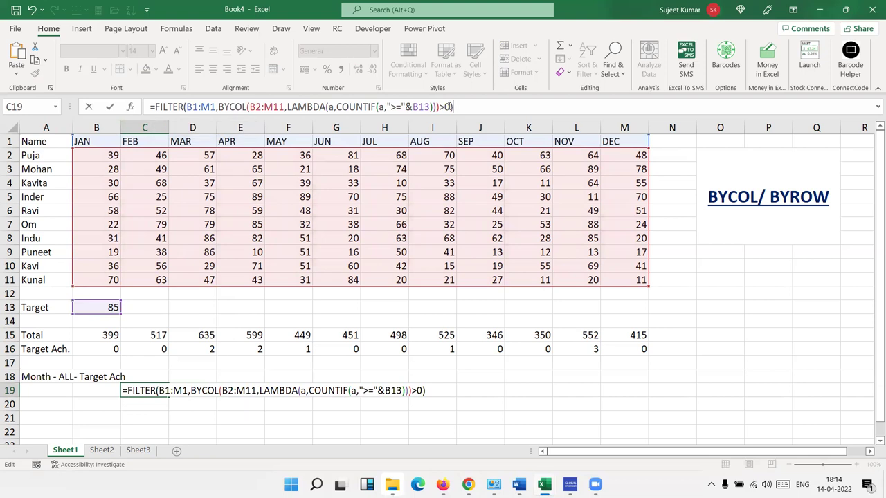
pyautogui.press('Return')
# Review the spilled month list and select A19 for a vertical list.
pyautogui.press('Up')
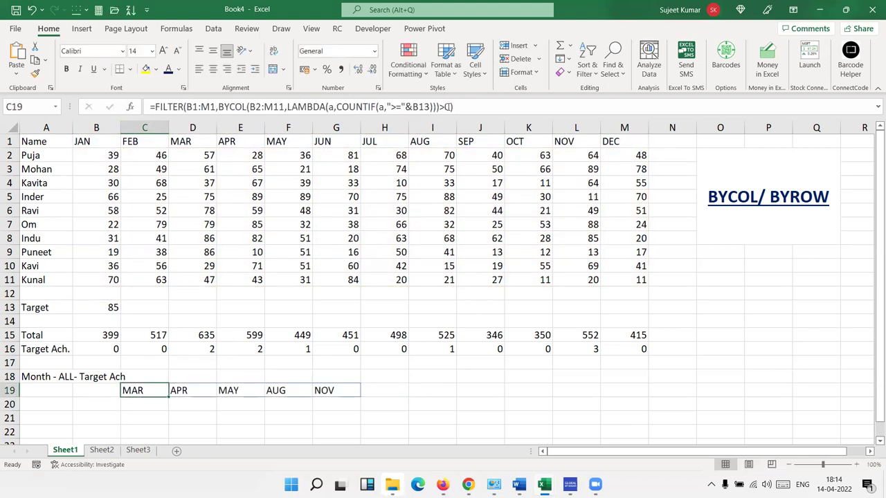
pyautogui.press('Right')
pyautogui.press('Right')
pyautogui.press('Left')
pyautogui.press('Left')
pyautogui.press('Left')
pyautogui.press('Left')
pyautogui.hotkey('shift', 'Down')
pyautogui.hotkey('shift', 'Down')
pyautogui.hotkey('shift', 'Down')
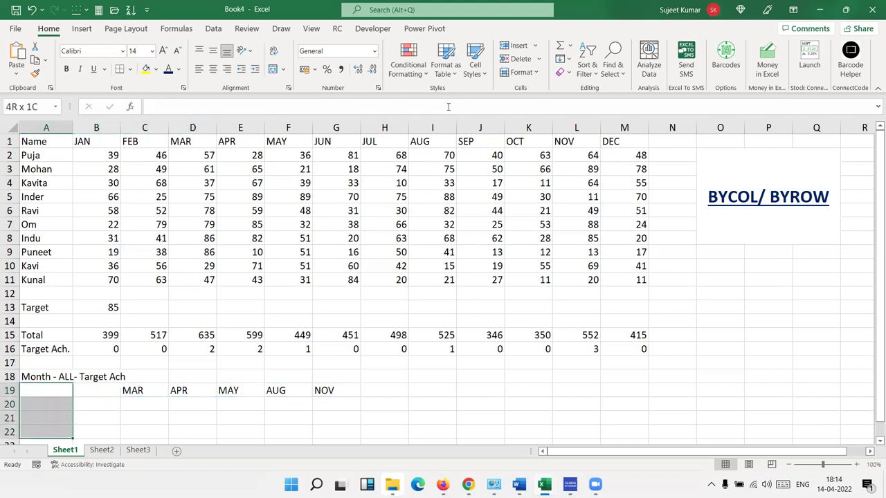
pyautogui.press('Right')
pyautogui.press('Right')
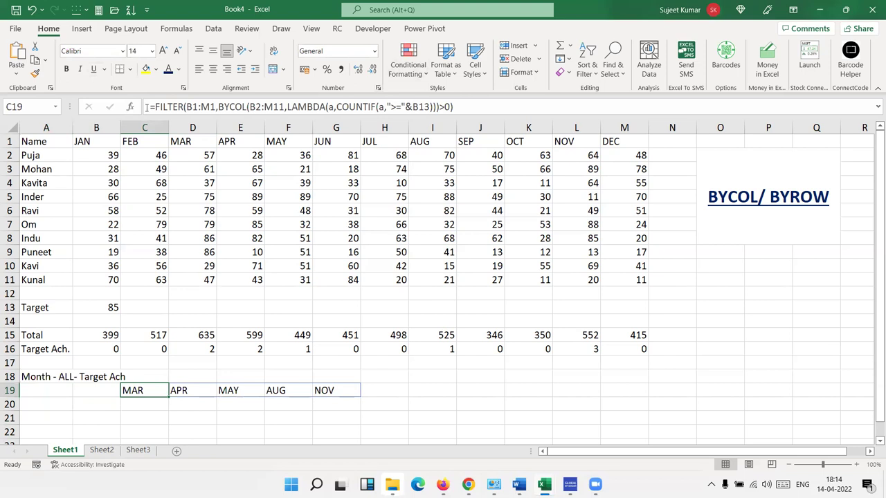
pyautogui.click(52, 393)
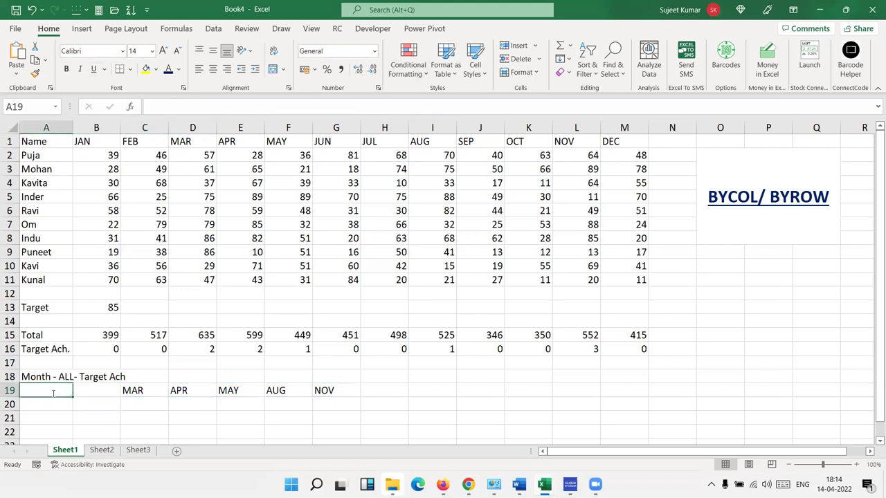
# Enter a TRANSPOSE of the C19# month list in A19.
pyautogui.write('=tr')
pyautogui.press('Tab')
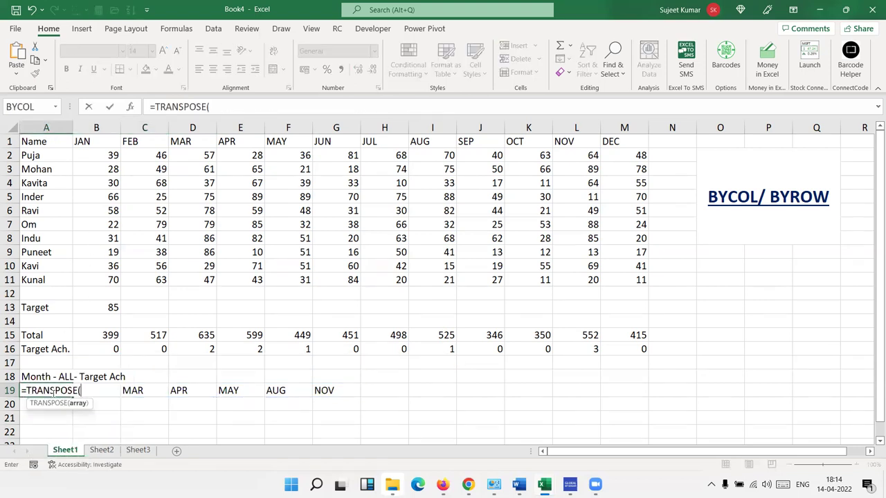
pyautogui.press('Right')
pyautogui.press('Right')
pyautogui.hotkey('ctrl', 'shift', 'Right')
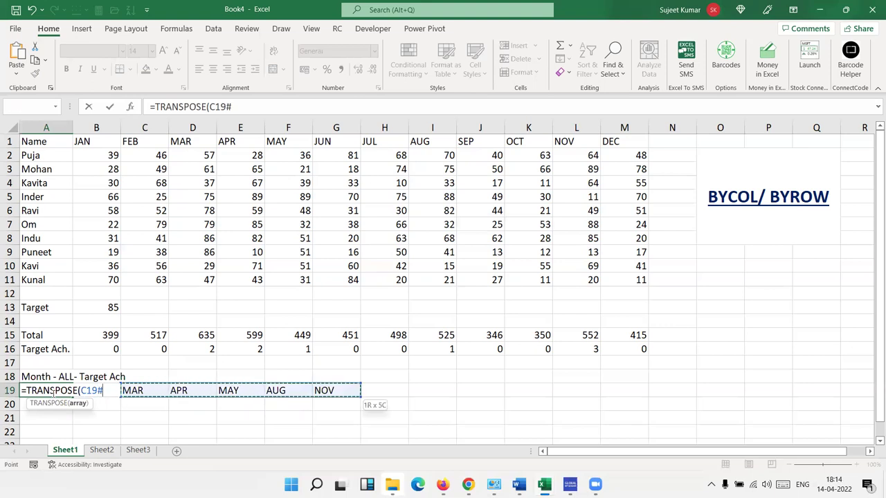
pyautogui.press('Return')
pyautogui.click(52, 392)
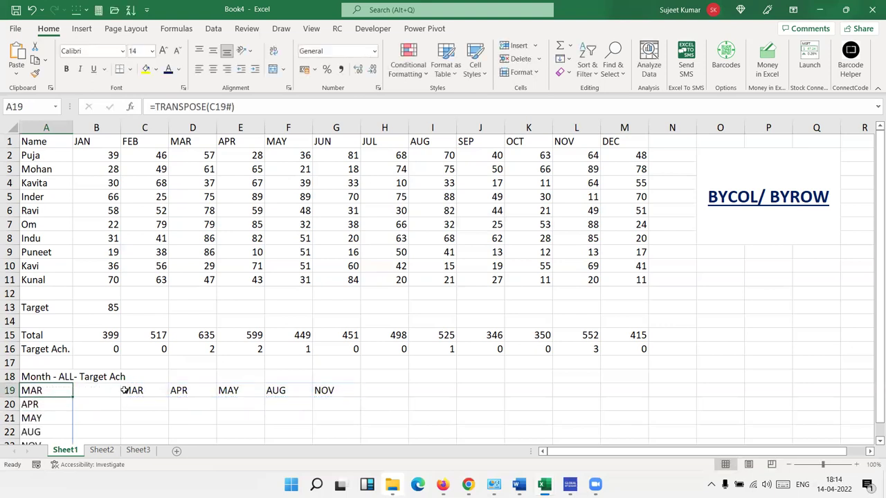
# Replace C19# inside A19's TRANSPOSE with C19's FILTER formula and check the spilled months.
pyautogui.click(126, 390)
pyautogui.moveTo(453, 107); pyautogui.dragTo(156, 108)
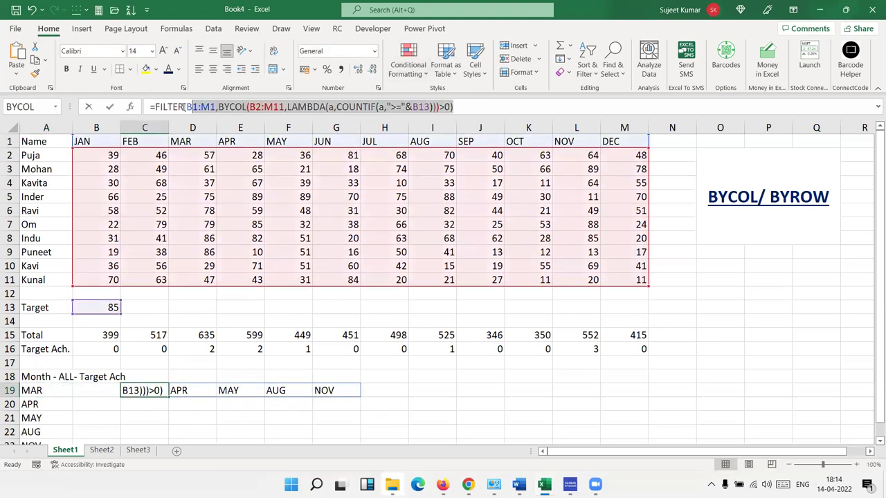
pyautogui.press('Escape')
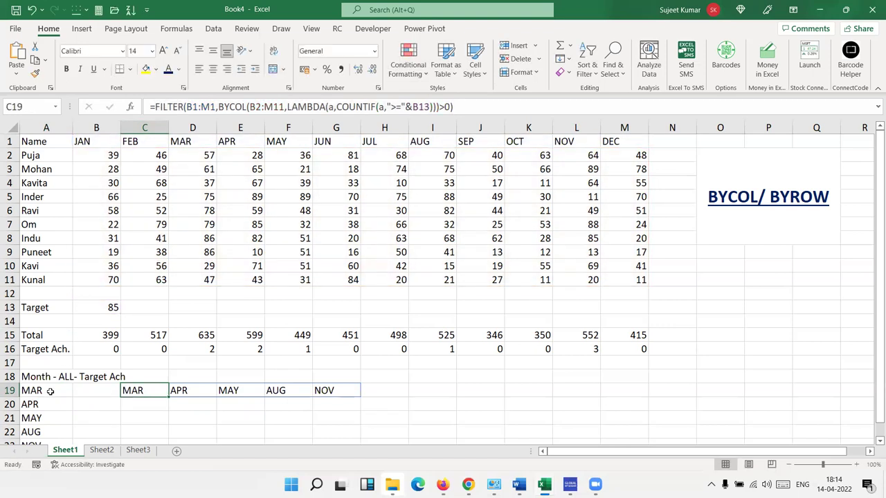
pyautogui.doubleClick(50, 391)
pyautogui.doubleClick(93, 392)
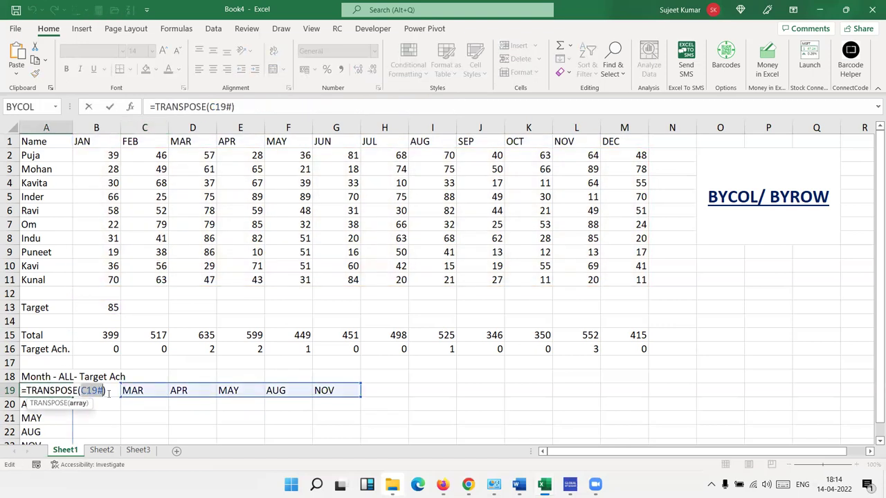
pyautogui.hotkey('ctrl', 'v')
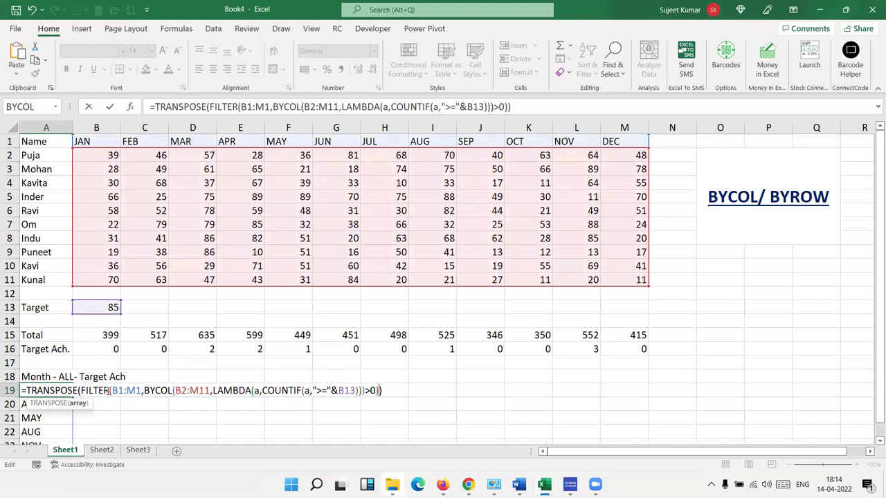
pyautogui.press('Return')
pyautogui.press('Up')
pyautogui.press('Down')
pyautogui.press('Down')
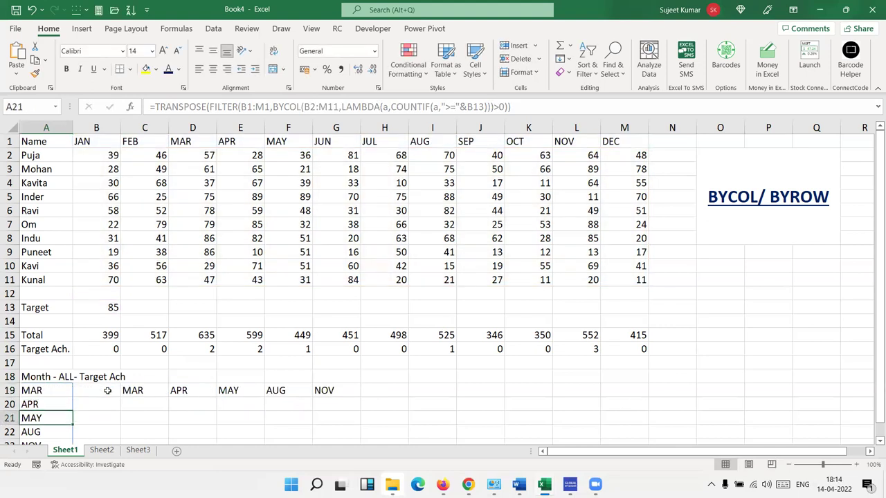
pyautogui.press('Down')
pyautogui.press('Down')
pyautogui.press('Up')
pyautogui.press('Up')
# Delete the C19:G19 month list, confirming column A still shows MAR, APR, MAY, AUG, NOV.
pyautogui.press('Up')
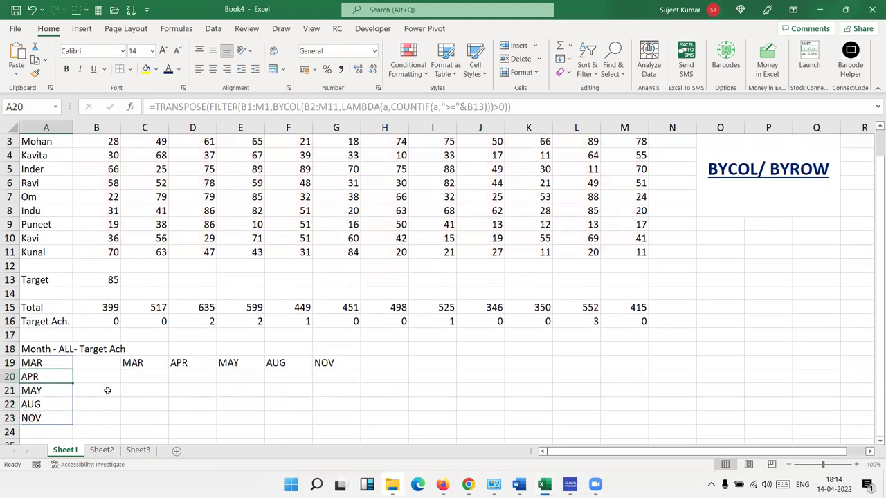
pyautogui.press('Down')
pyautogui.press('Down')
pyautogui.press('Down')
pyautogui.press('Right')
pyautogui.press('Right')
pyautogui.press('Up')
pyautogui.press('Up')
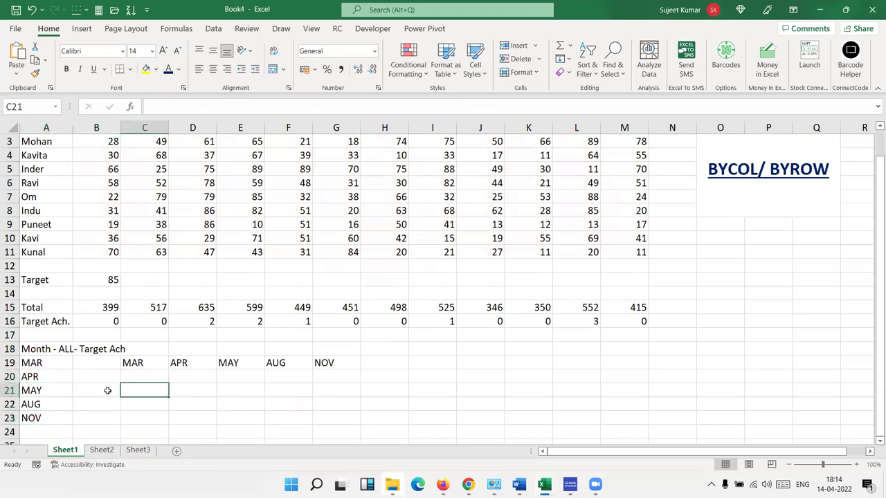
pyautogui.press('Up')
pyautogui.press('Up')
pyautogui.hotkey('ctrl', 'shift', 'Right')
pyautogui.press('Delete')
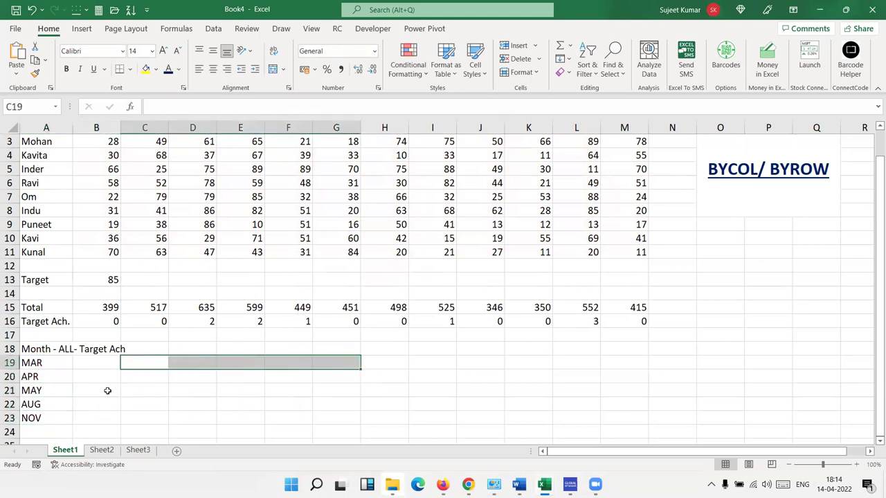
pyautogui.press('Left')
pyautogui.press('Left')
pyautogui.press('Down')
pyautogui.press('Down')
pyautogui.press('Down')
pyautogui.press('Down')
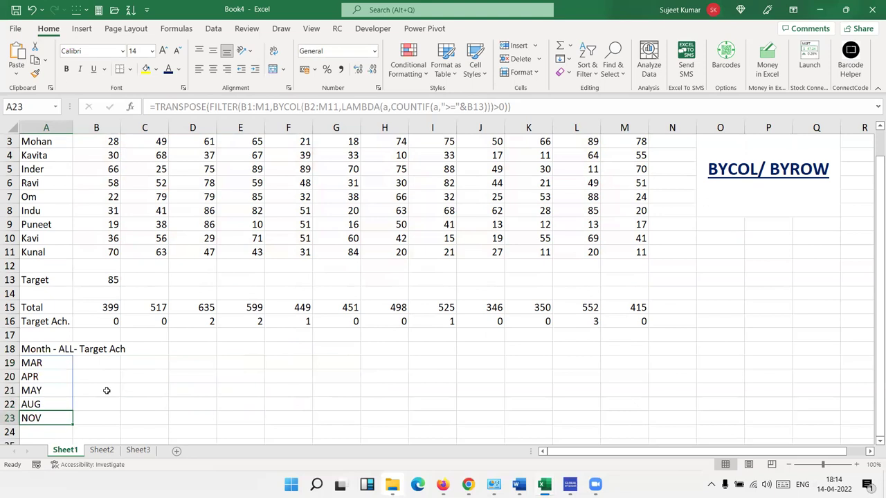
pyautogui.press('Down')
pyautogui.press('Down')
pyautogui.press('Down')
pyautogui.press('Up')
pyautogui.press('Up')
pyautogui.press('Up')
pyautogui.press('Up')
pyautogui.press('Up')
pyautogui.press('Up')
pyautogui.press('Up')
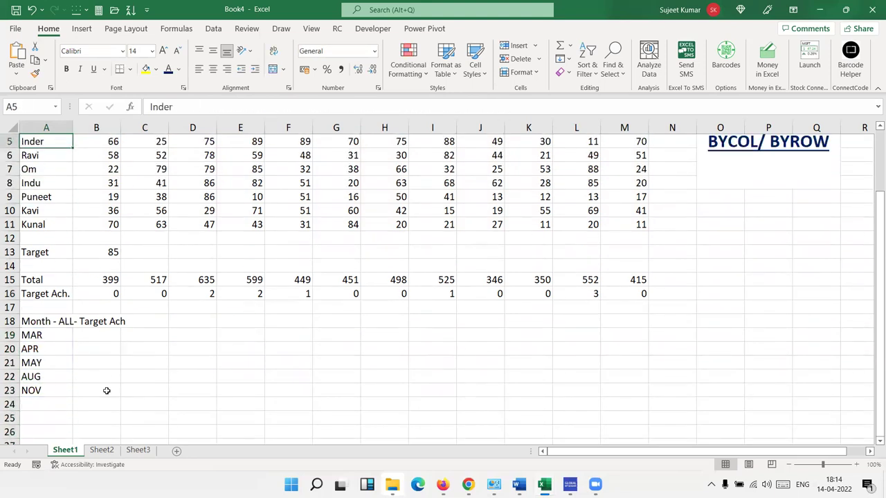
pyautogui.press('Up')
pyautogui.press('Up')
pyautogui.press('Up')
pyautogui.press('Right')
pyautogui.press('Right')
pyautogui.press('Right')
pyautogui.press('Right')
pyautogui.press('Right')
pyautogui.press('Right')
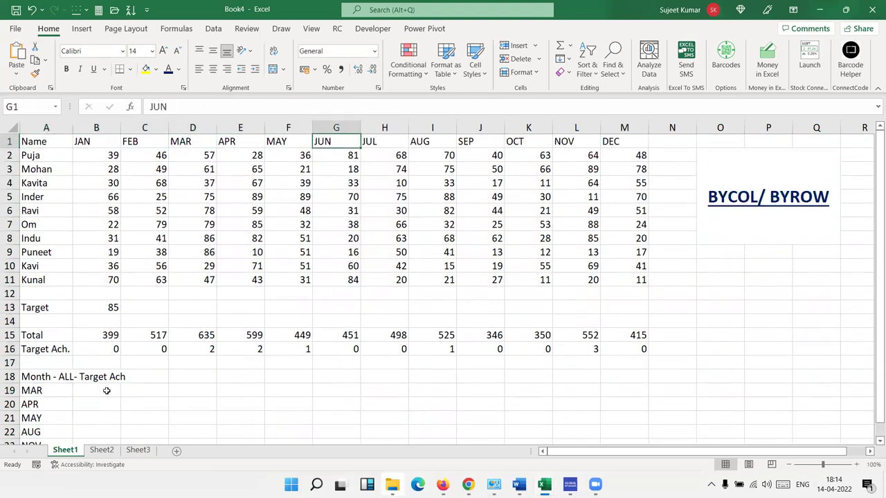
pyautogui.press('Down')
pyautogui.press('Down')
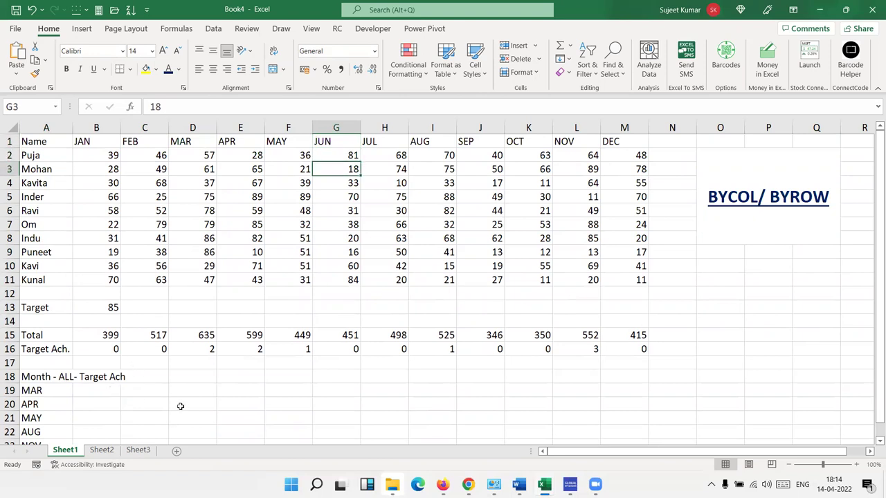
pyautogui.click(184, 396)
pyautogui.moveTo(35, 280); pyautogui.dragTo(32, 159)
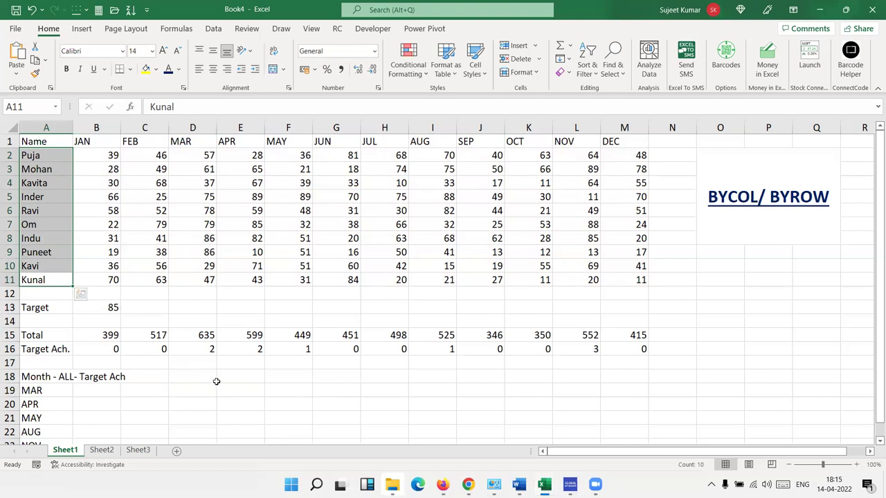
pyautogui.click(66, 171)
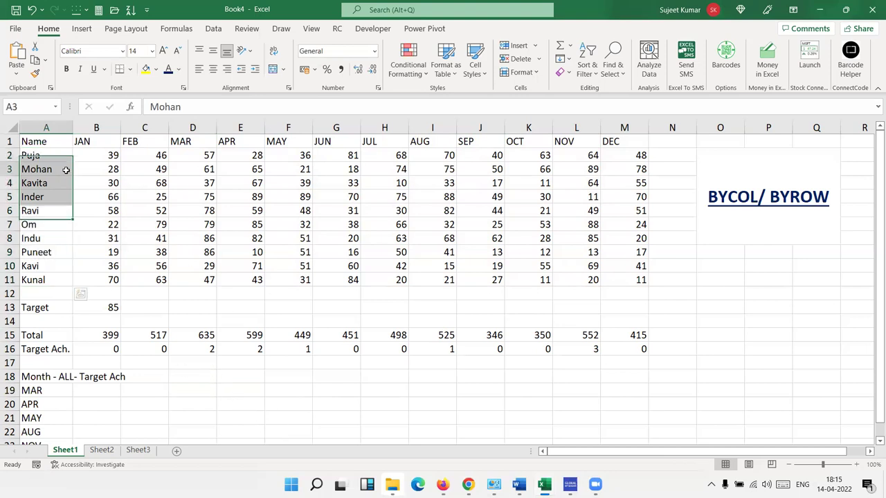
pyautogui.click(90, 171)
pyautogui.moveTo(478, 172); pyautogui.dragTo(595, 169)
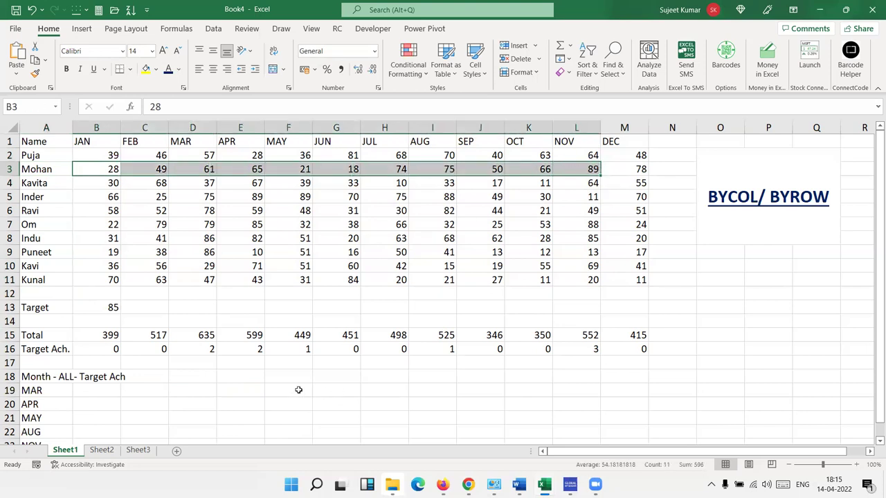
pyautogui.click(220, 387)
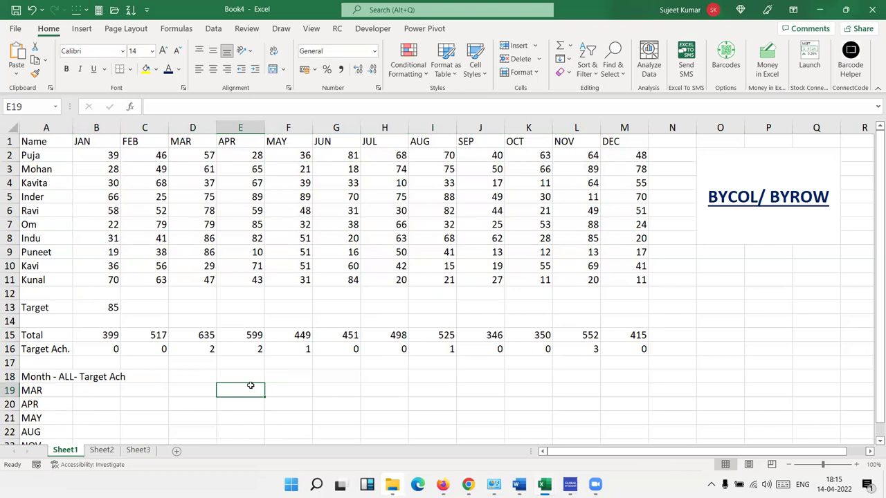
pyautogui.write('=')
pyautogui.write('fil')
# In E19 start a FILTER of names A2:A11 with BYROW over marks B2:M11.
pyautogui.press('Tab')
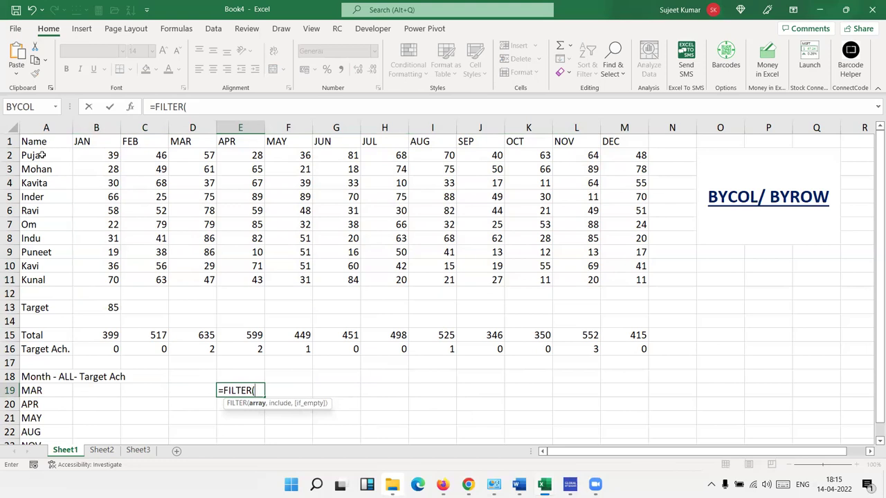
pyautogui.moveTo(43, 155); pyautogui.dragTo(26, 282)
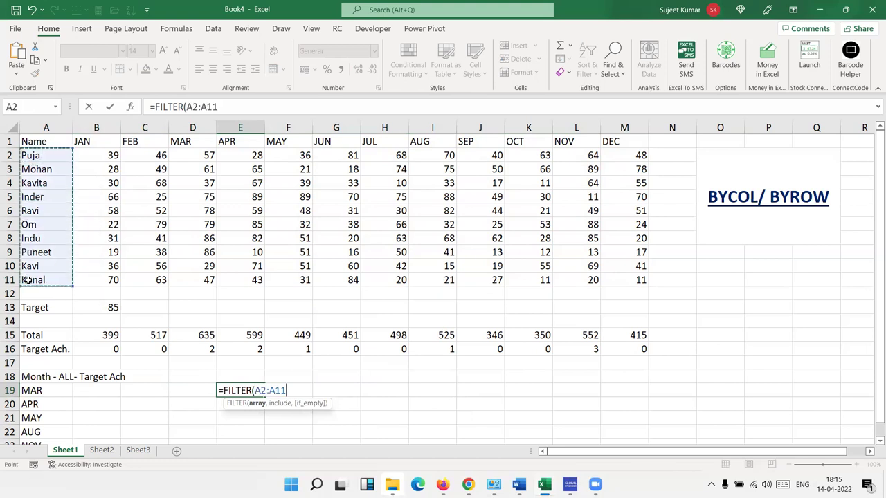
pyautogui.write(',by')
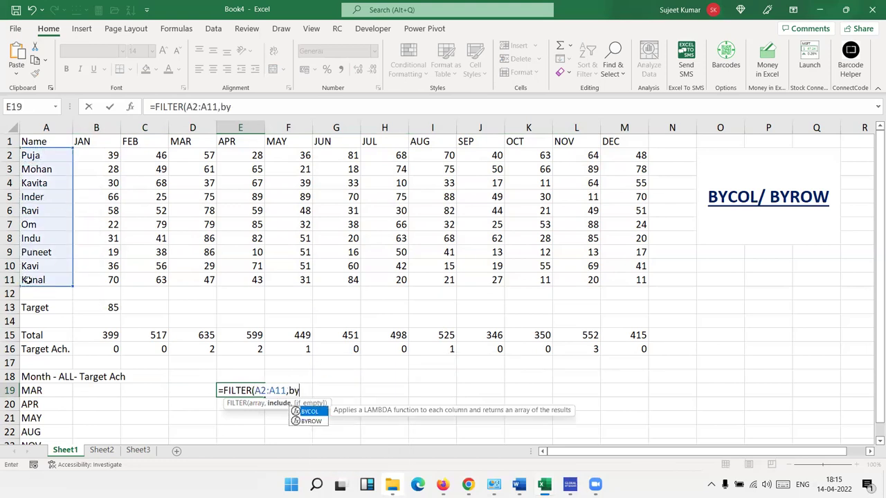
pyautogui.press('Down')
pyautogui.press('Tab')
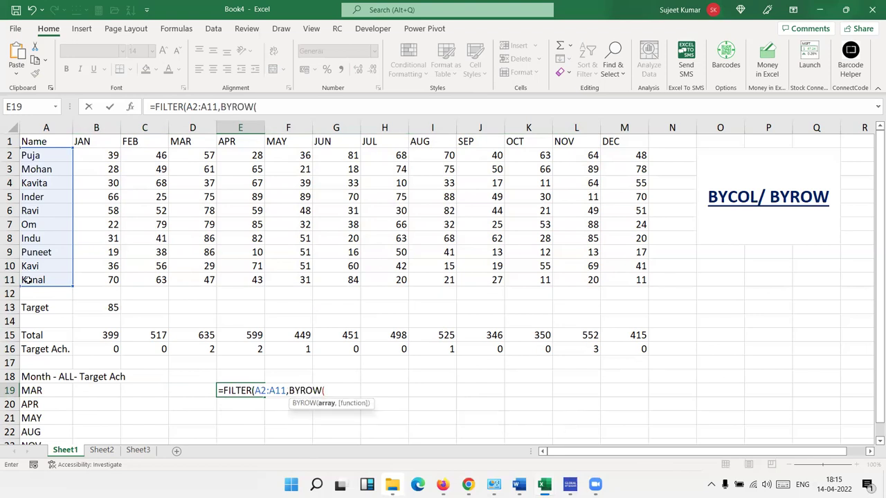
pyautogui.click(104, 155)
pyautogui.moveTo(132, 162); pyautogui.dragTo(608, 274)
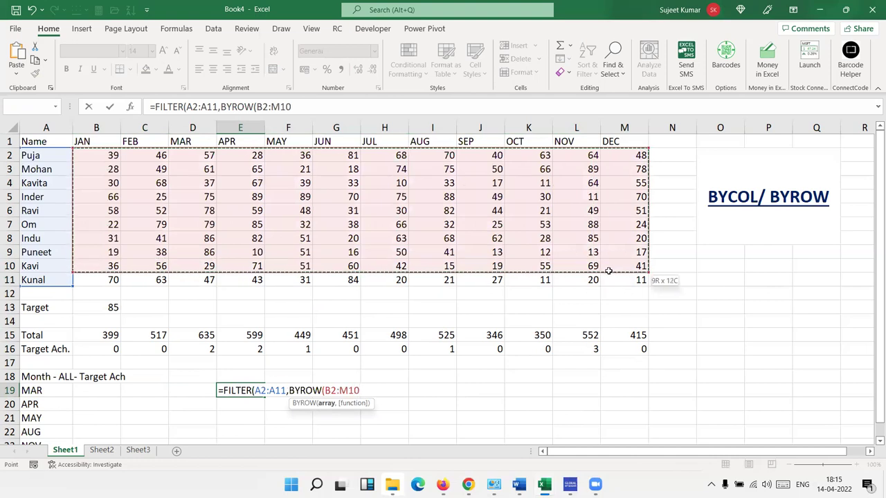
# Finish with LAMBDA(a,COUNTIF(a,">="&B13))>0 and enter the formula.
pyautogui.write(',la')
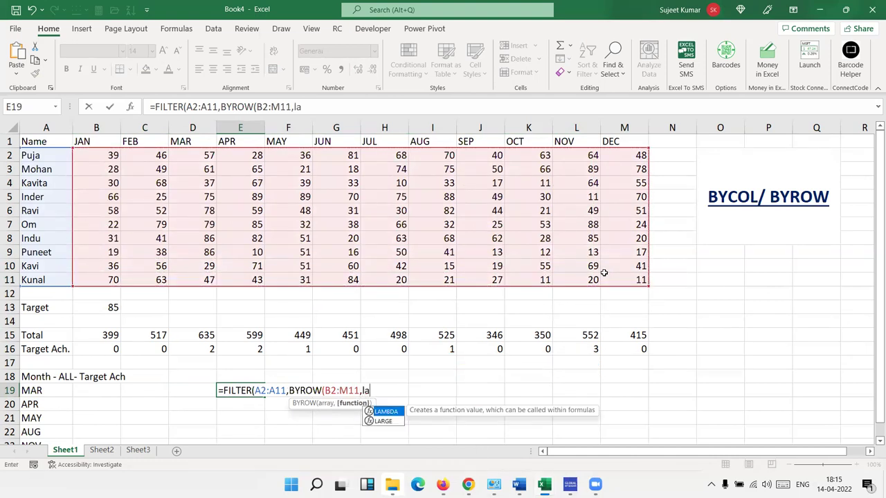
pyautogui.press('Tab')
pyautogui.write('a')
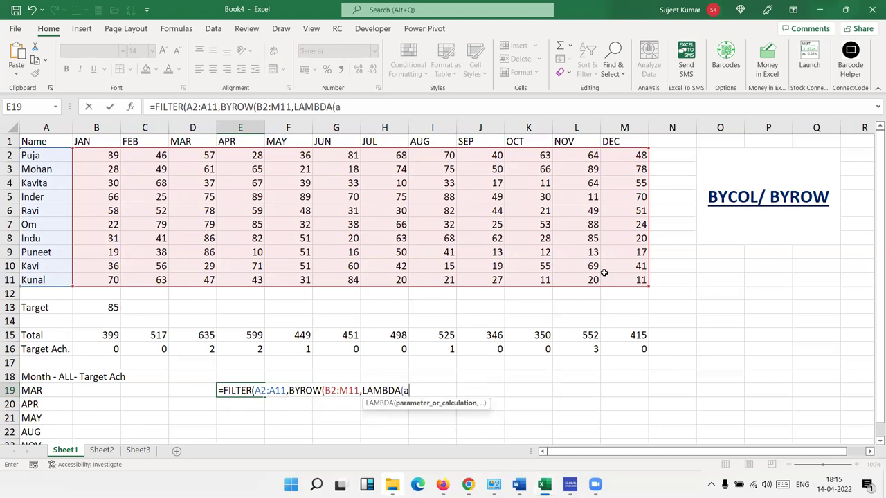
pyautogui.write(',')
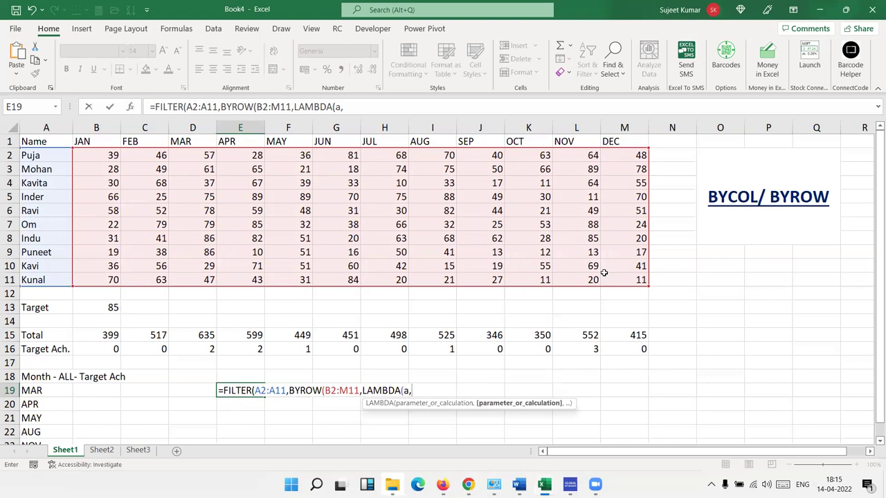
pyautogui.write('coun')
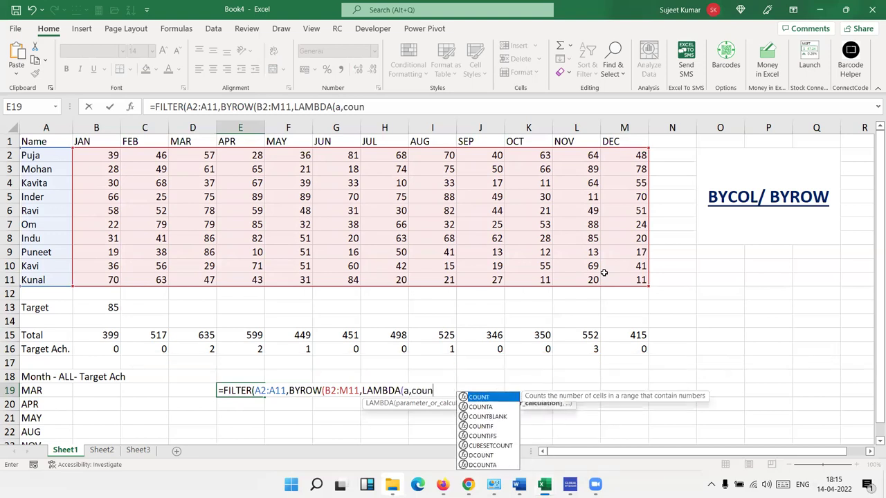
pyautogui.press('Down')
pyautogui.press('Down')
pyautogui.press('Down')
pyautogui.press('Tab')
pyautogui.write('a,">="&')
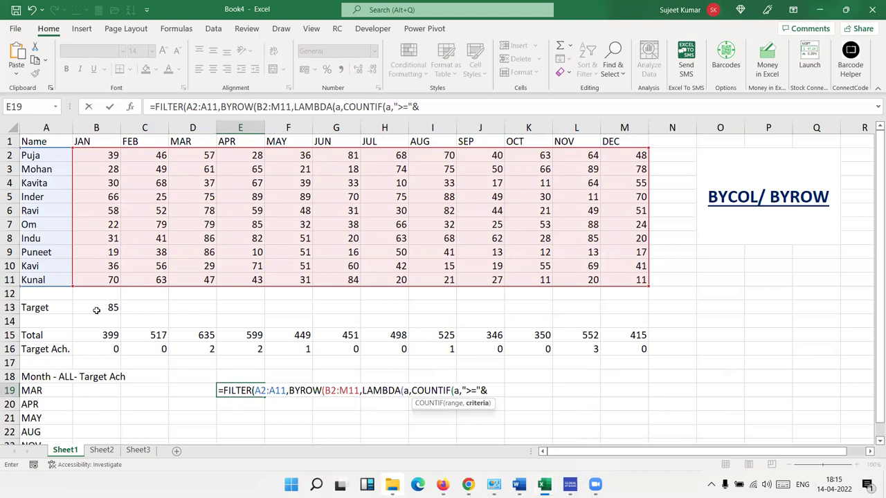
pyautogui.click(96, 310)
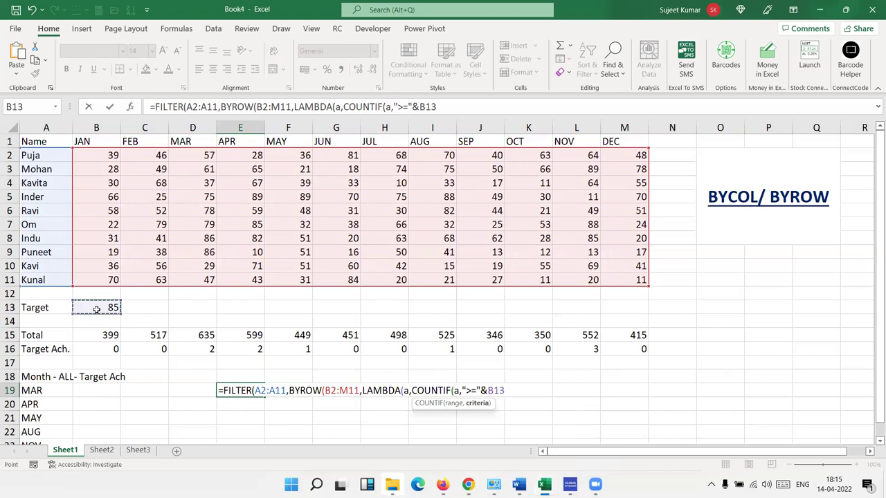
pyautogui.write(')')
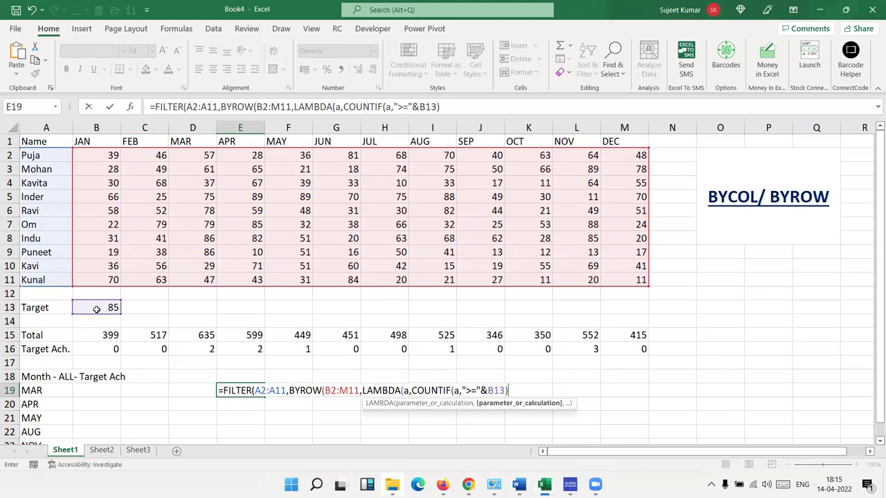
pyautogui.write(')')
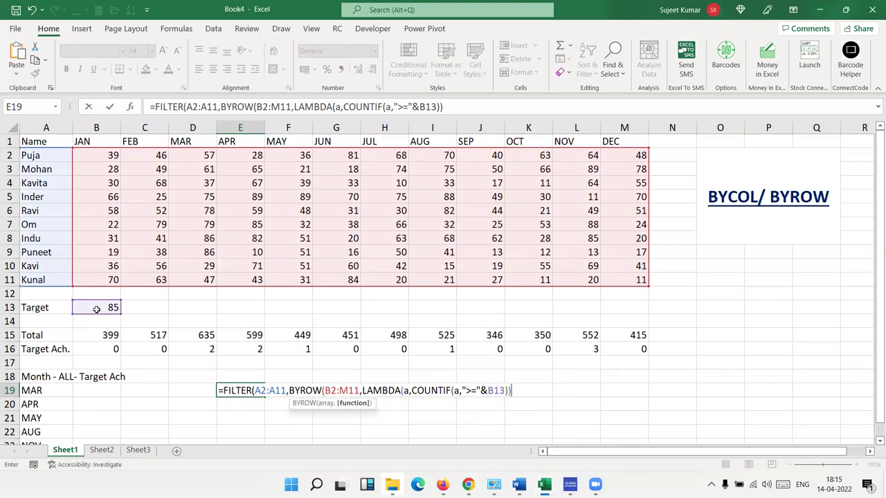
pyautogui.write(')')
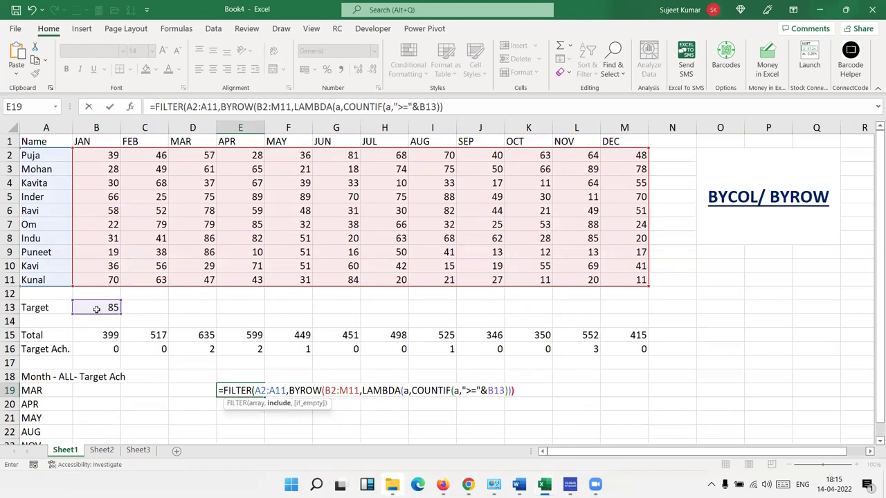
pyautogui.write('>0')
pyautogui.press('Return')
pyautogui.press('Return')
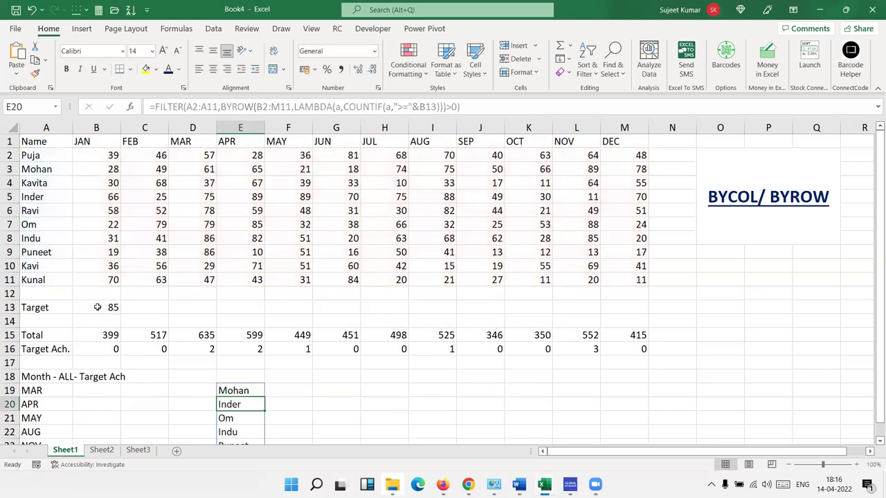
# Review the spilled student list, then select Puja's marks and the empty column N cells.
pyautogui.scroll(-3, 243, 395)
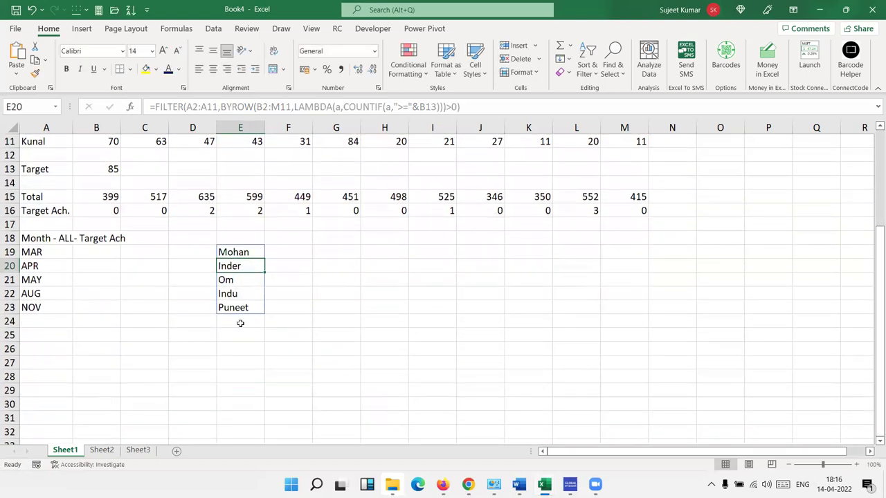
pyautogui.scroll(3, 241, 323)
pyautogui.scroll(-3, 236, 311)
pyautogui.click(239, 305)
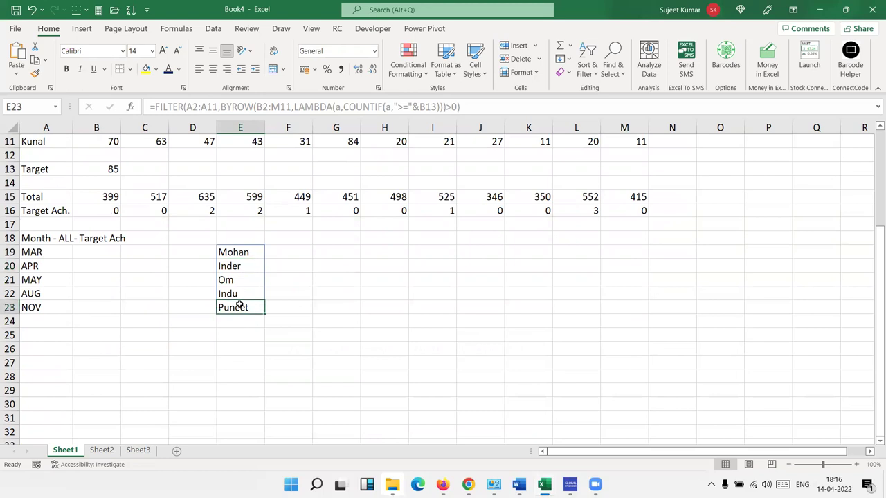
pyautogui.scroll(3, 239, 304)
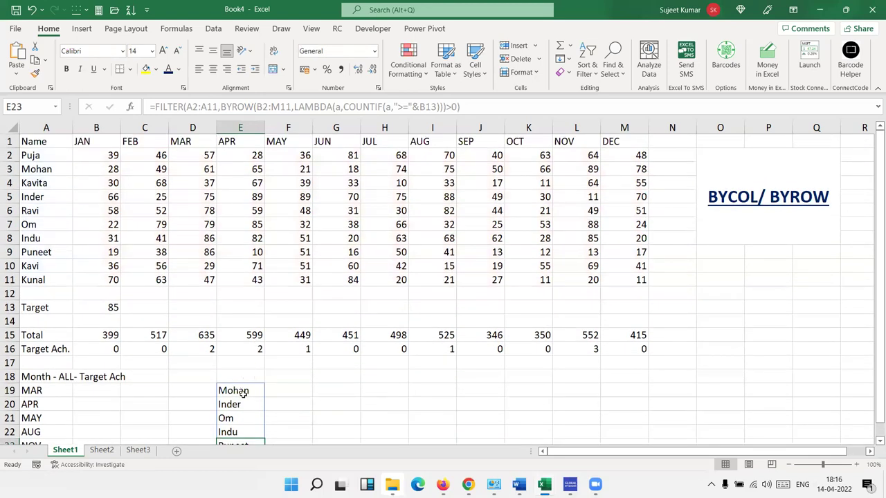
pyautogui.click(242, 392)
pyautogui.scroll(-3, 255, 393)
pyautogui.scroll(3, 256, 393)
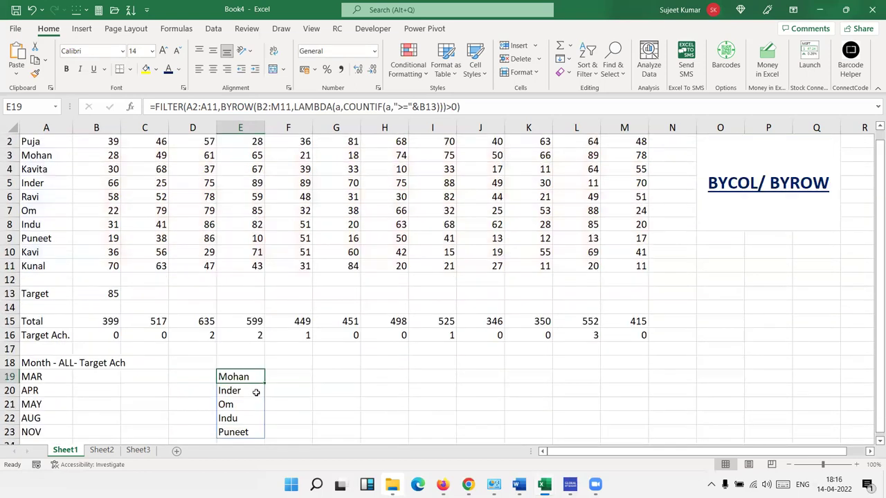
pyautogui.scroll(1, 256, 392)
pyautogui.click(284, 392)
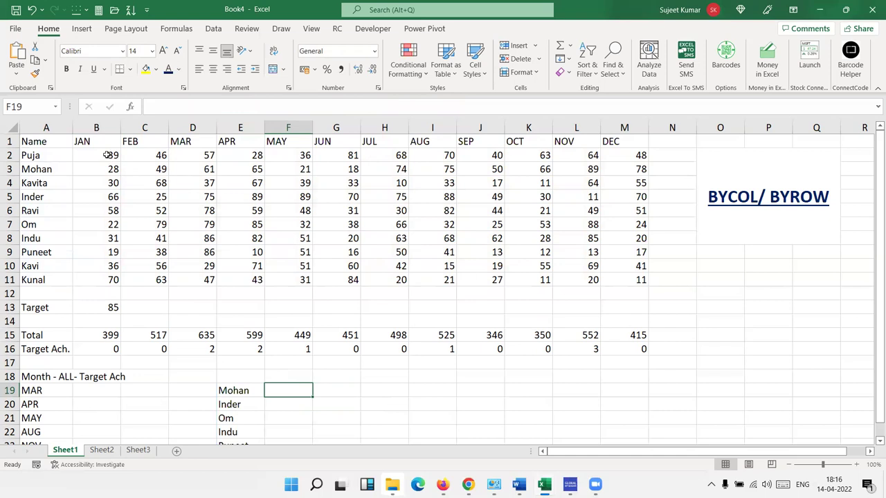
pyautogui.moveTo(105, 156); pyautogui.dragTo(611, 156)
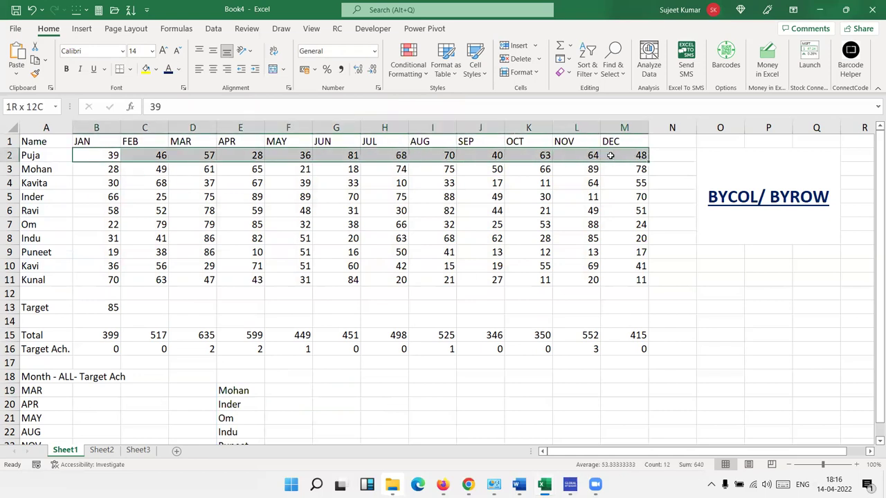
pyautogui.moveTo(663, 154); pyautogui.dragTo(663, 281)
# Add the heading 2021-Sales in F19.
pyautogui.scroll(-3, 282, 314)
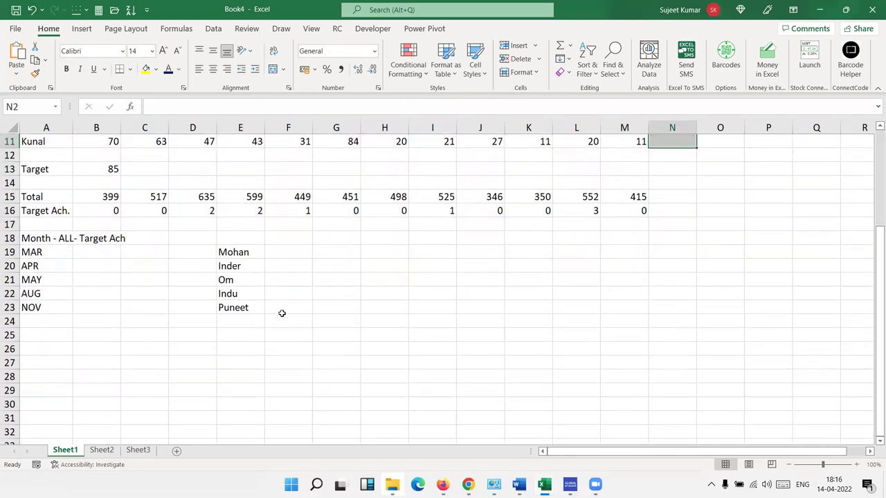
pyautogui.click(282, 259)
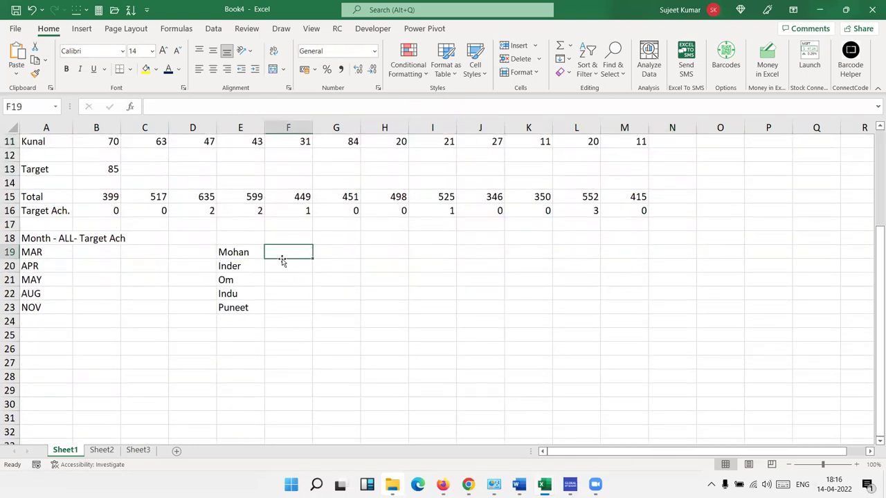
pyautogui.write('2021-Sales')
pyautogui.press('Return')
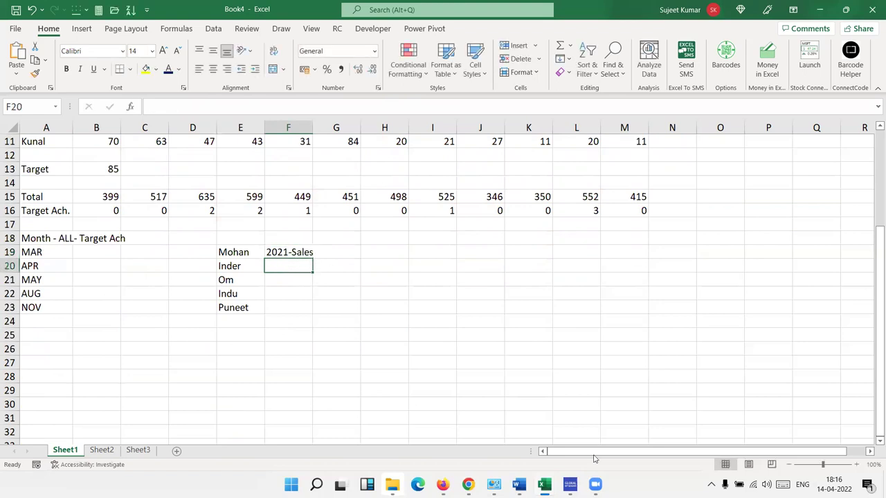
# Start a formula in F20, abandoning an accidental BYCOL entry.
pyautogui.write('=')
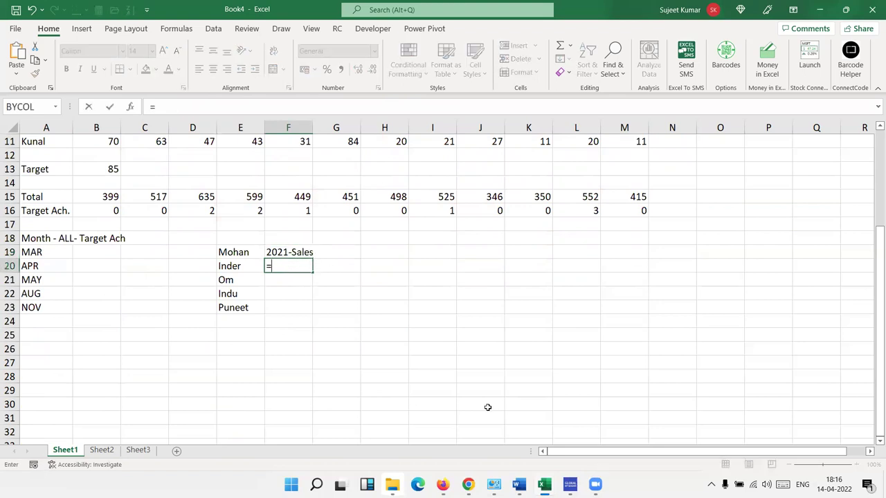
pyautogui.scroll(4, 487, 407)
pyautogui.scroll(-2, 485, 407)
pyautogui.scroll(-1, 481, 406)
pyautogui.write('by')
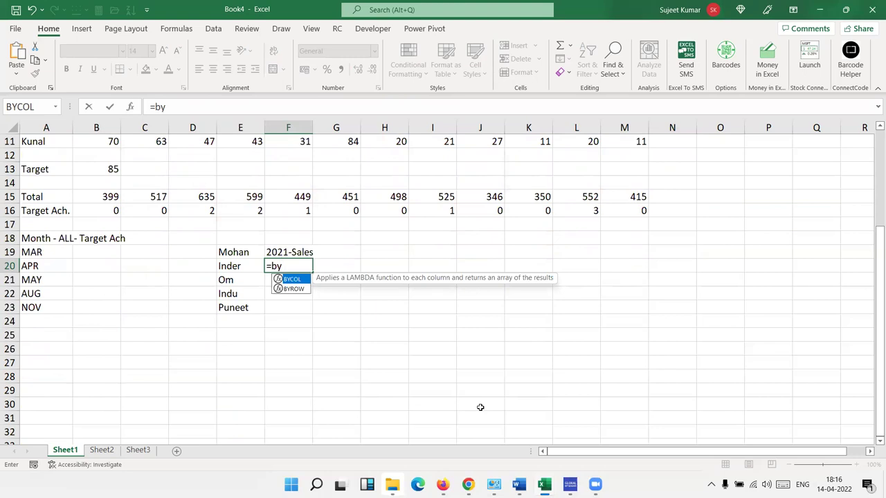
pyautogui.press('Tab')
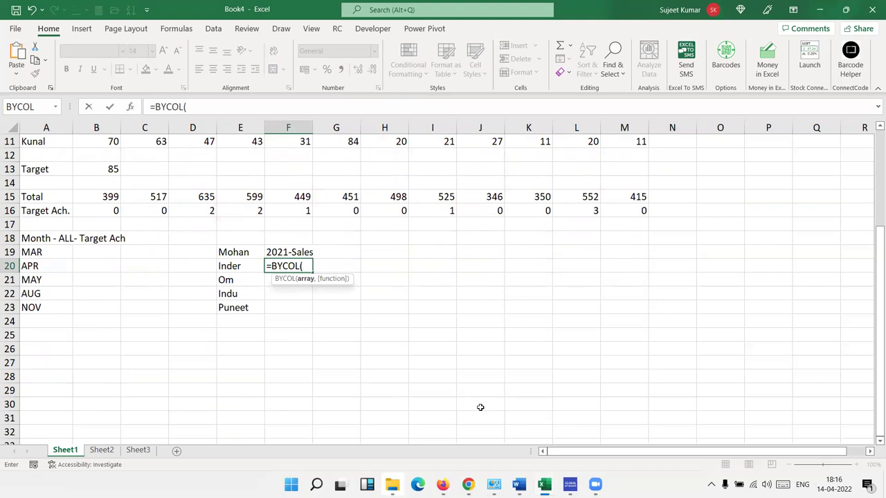
pyautogui.press('Escape')
pyautogui.write('=by')
pyautogui.press('BackSpace')
pyautogui.press('BackSpace')
pyautogui.press('BackSpace')
# Begin =-BYROW over the marks range B2:M11 in F20.
pyautogui.write('-')
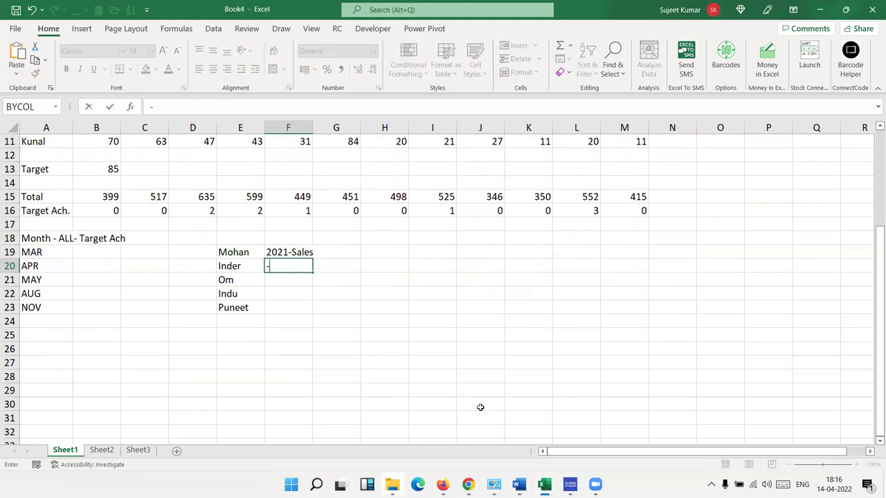
pyautogui.write('by')
pyautogui.press('Down')
pyautogui.press('Tab')
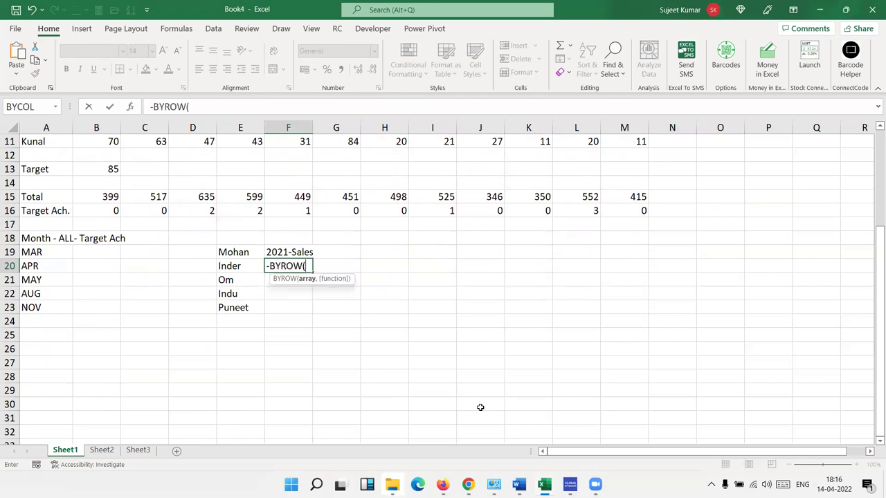
pyautogui.scroll(4, 317, 352)
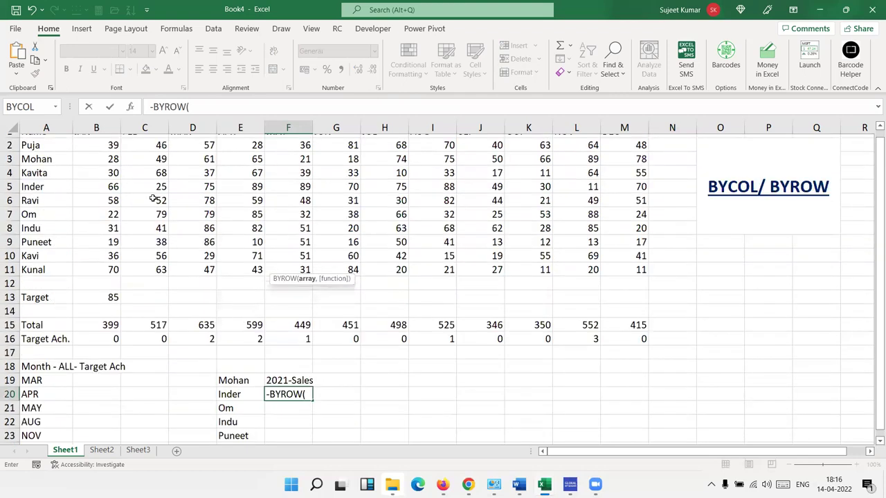
pyautogui.click(109, 150)
pyautogui.hotkey('ctrl', 'shift', 'Right')
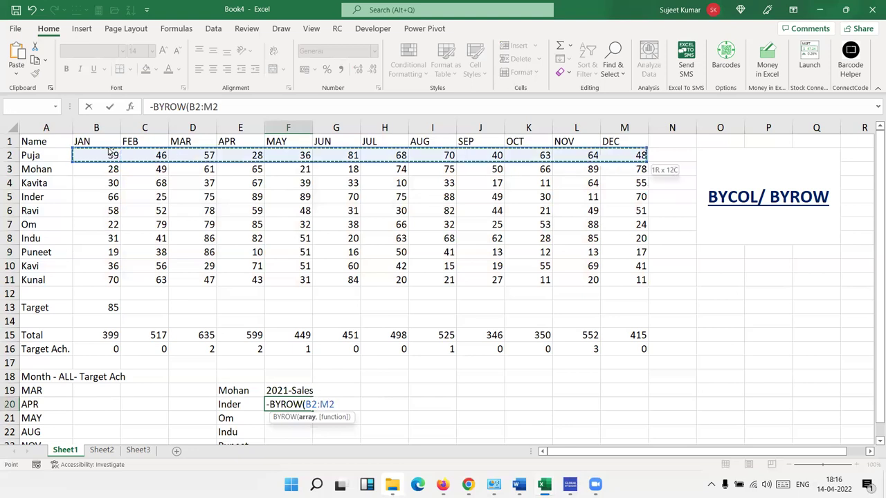
pyautogui.hotkey('ctrl', 'shift', 'Down')
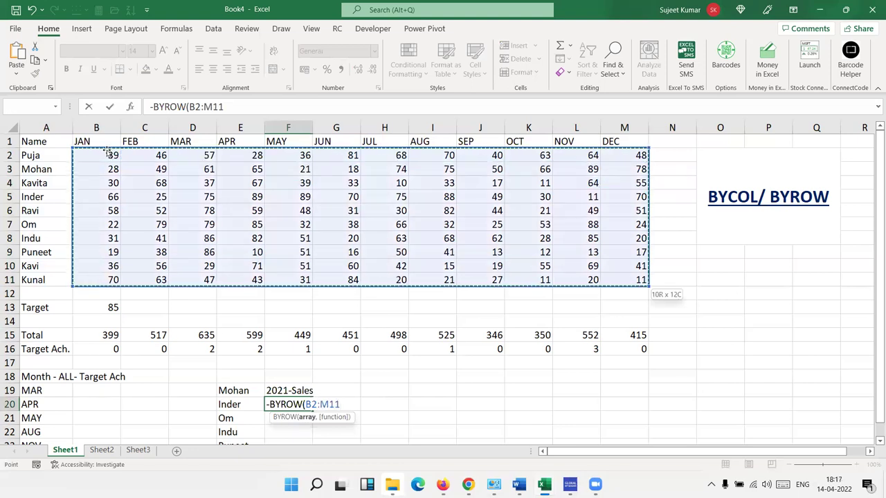
# Add LAMBDA(a,SUMIF(A2:A11,E20,a)) and commit, accepting Excel's correction.
pyautogui.write(',lam')
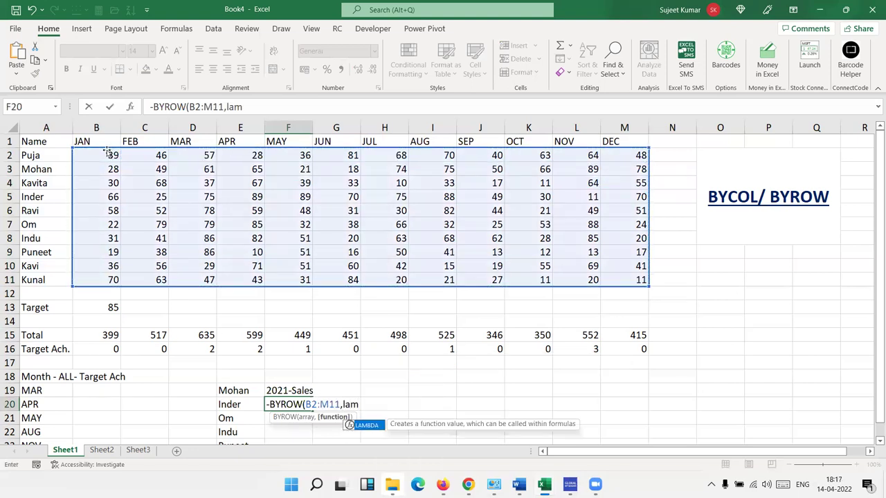
pyautogui.press('Tab')
pyautogui.write('a')
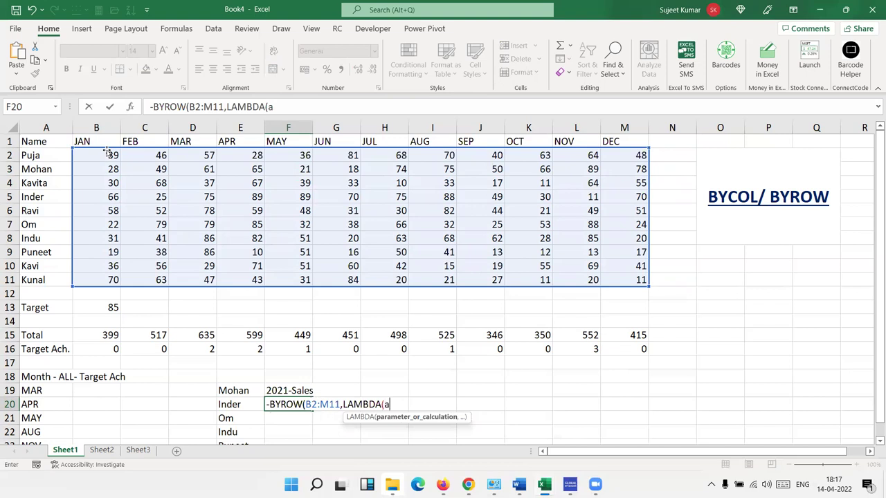
pyautogui.write(',')
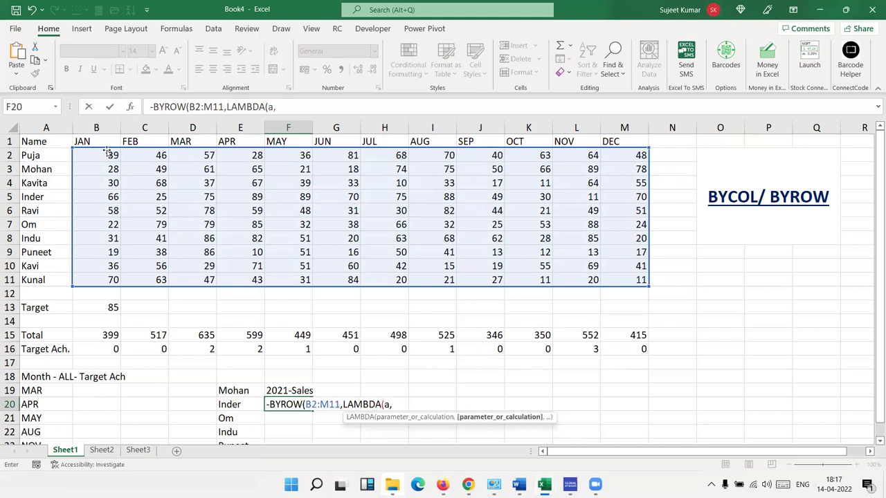
pyautogui.write('sumif')
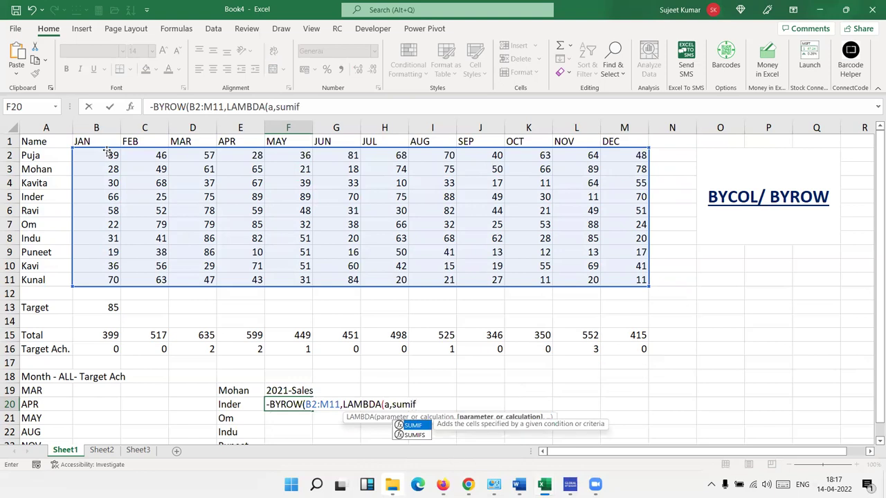
pyautogui.press('Tab')
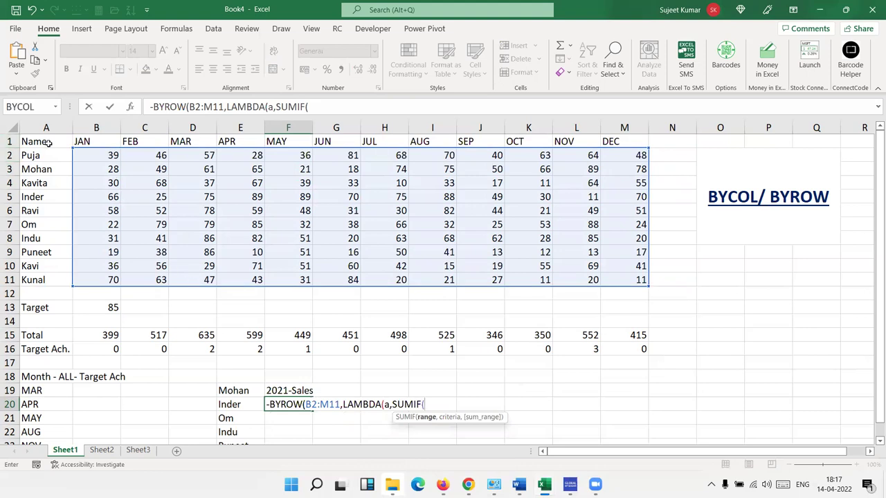
pyautogui.moveTo(48, 155); pyautogui.dragTo(45, 274)
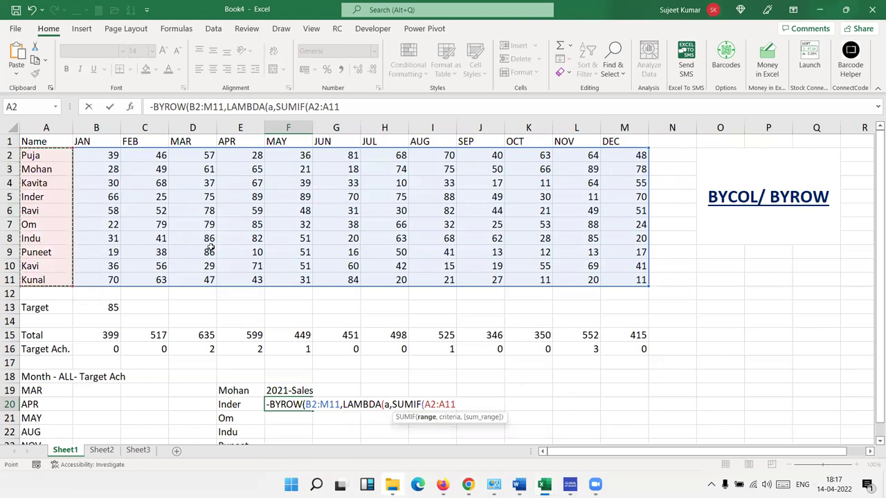
pyautogui.write(',')
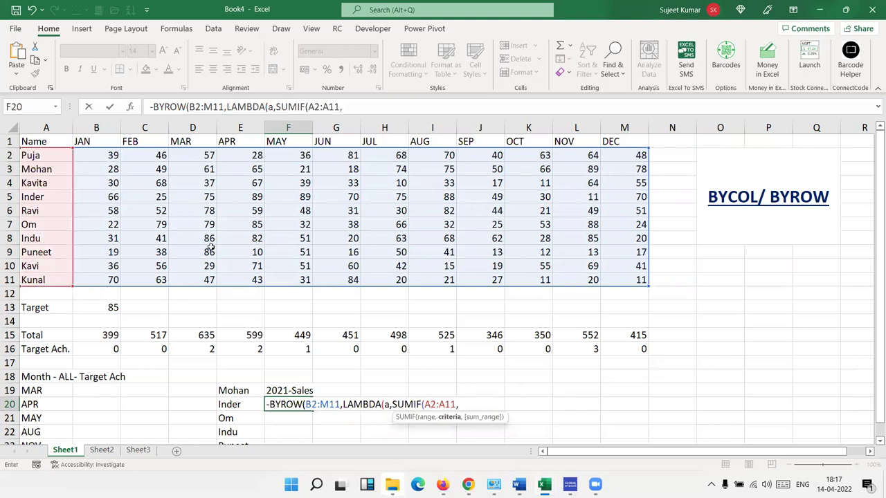
pyautogui.click(234, 398)
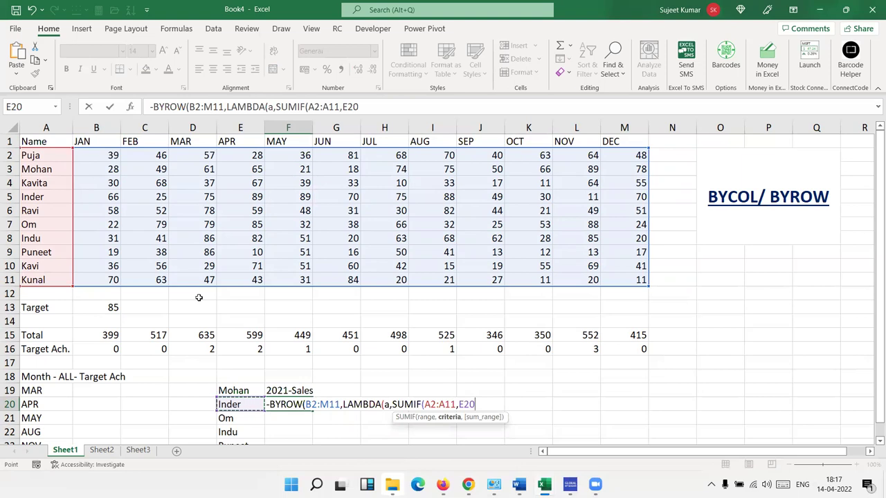
pyautogui.write(',a')
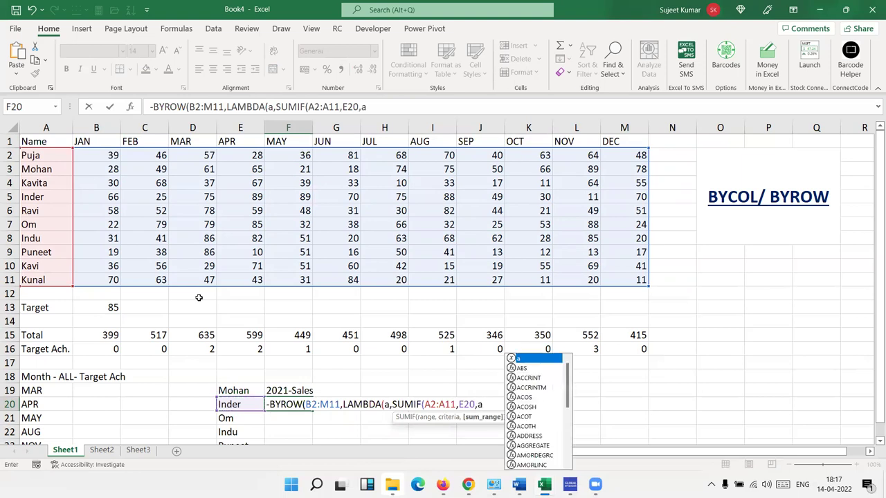
pyautogui.write(')')
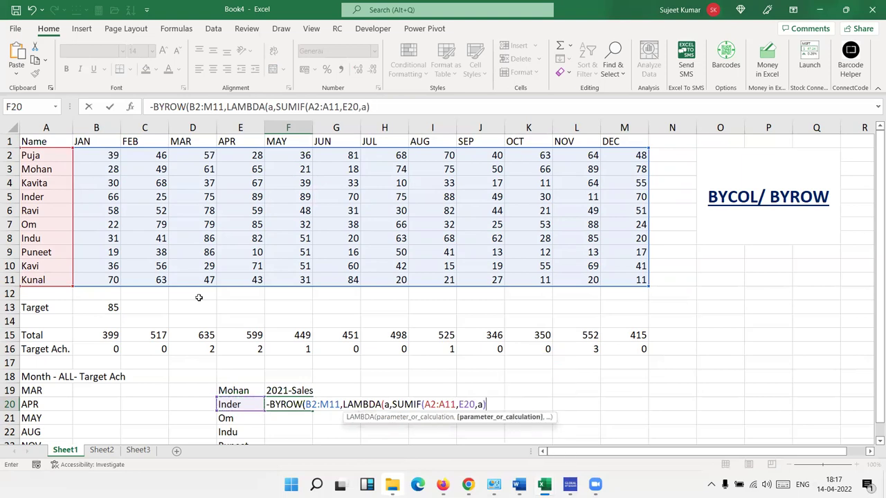
pyautogui.press('Return')
pyautogui.press('Return')
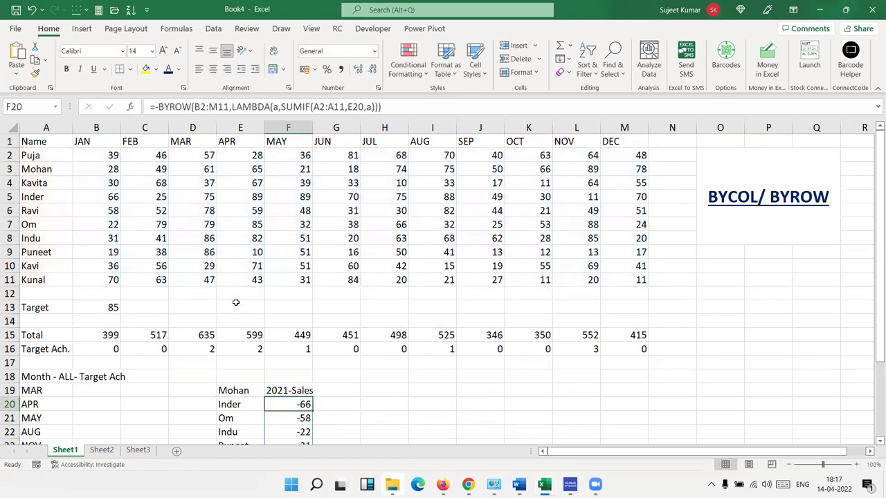
# Clear the BYROW results (-66, -58, -22…) spilled down from F20.
pyautogui.scroll(-3, 317, 277)
pyautogui.click(311, 276)
pyautogui.scroll(-1, 316, 283)
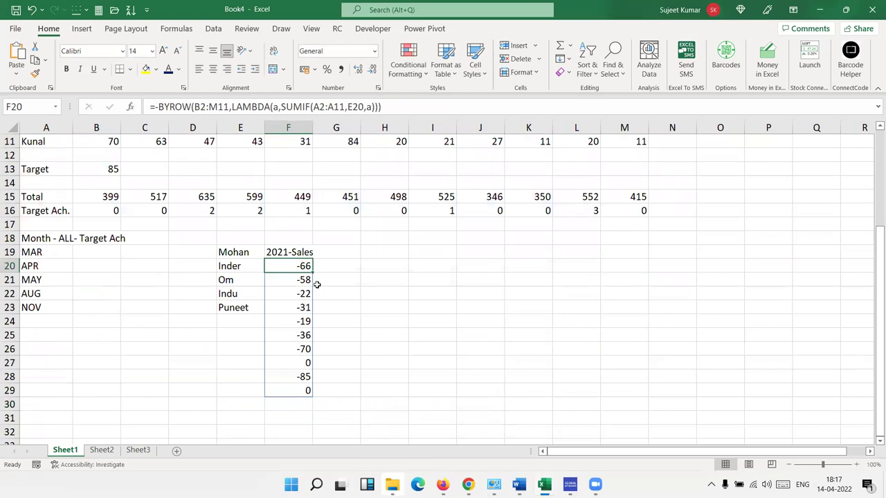
pyautogui.press('Down')
pyautogui.press('Down')
pyautogui.press('Down')
pyautogui.press('Down')
pyautogui.hotkey('ctrl', 'Up')
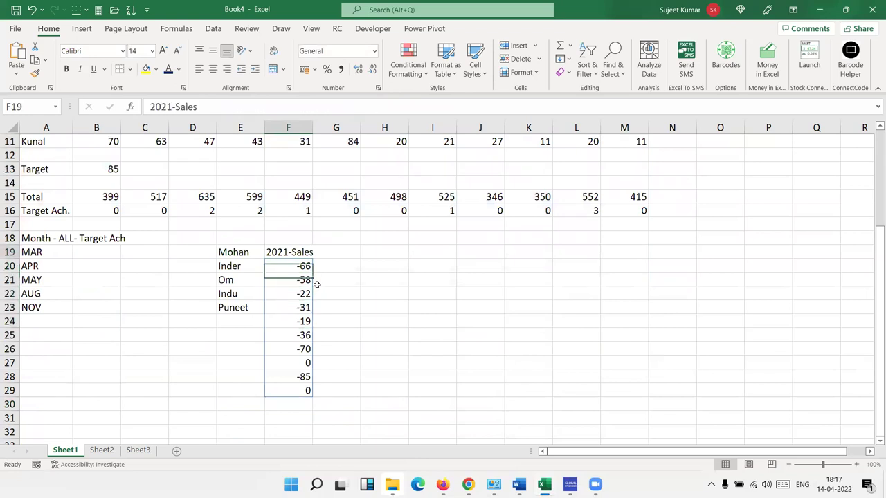
pyautogui.hotkey('ctrl', 'shift', 'Down')
pyautogui.press('Down')
pyautogui.hotkey('ctrl', 'shift', 'Down')
pyautogui.press('Delete')
pyautogui.press('Up')
pyautogui.press('Down')
pyautogui.scroll(4, 405, 293)
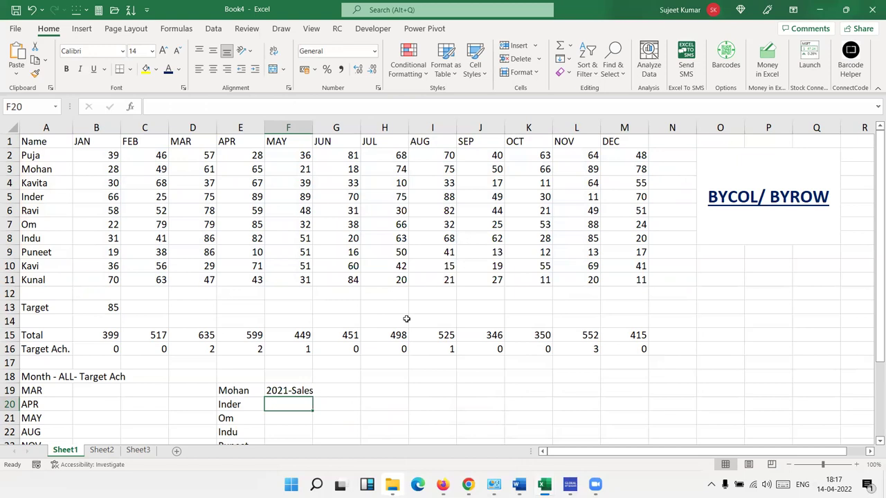
pyautogui.write('=')
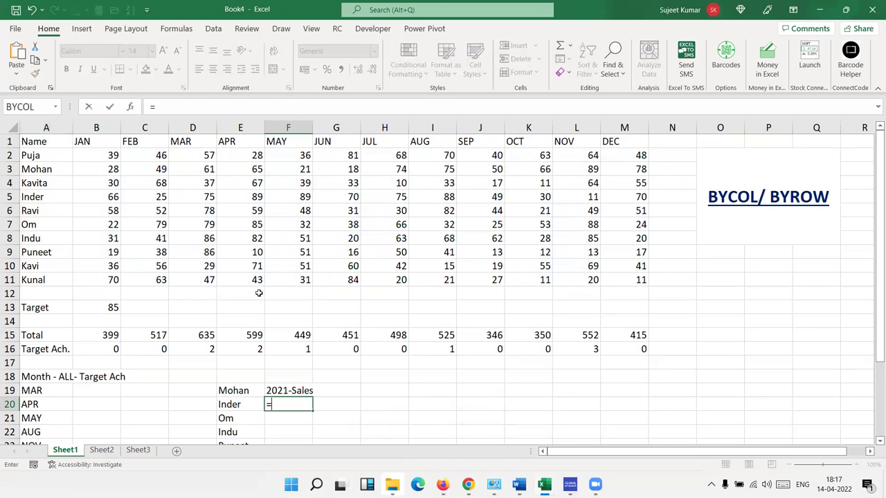
pyautogui.write('lam')
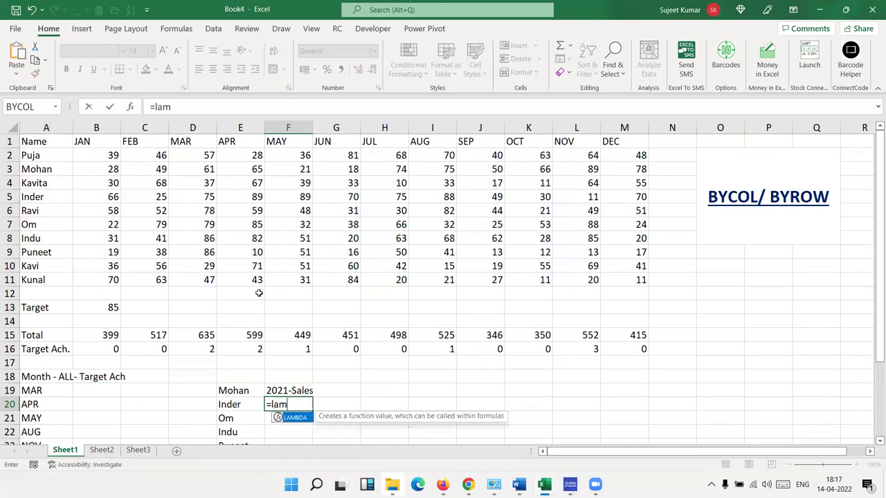
pyautogui.press('Tab')
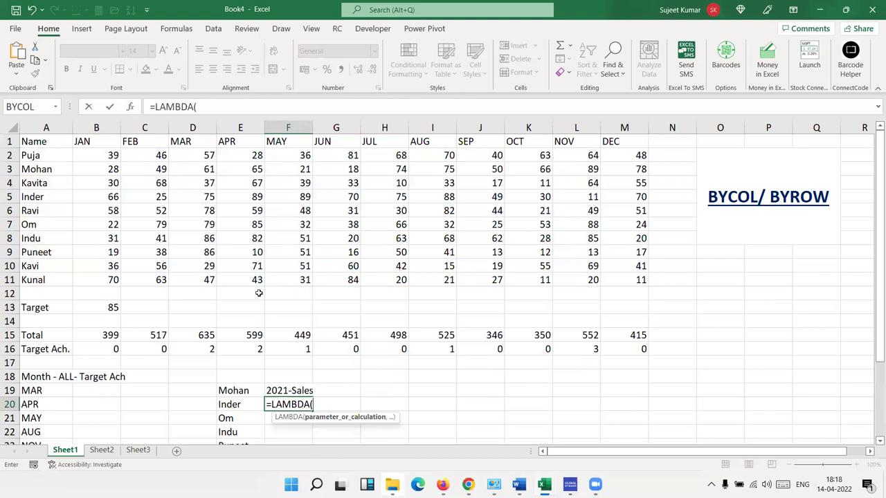
pyautogui.write('s')
pyautogui.press('BackSpace')
pyautogui.write(',')
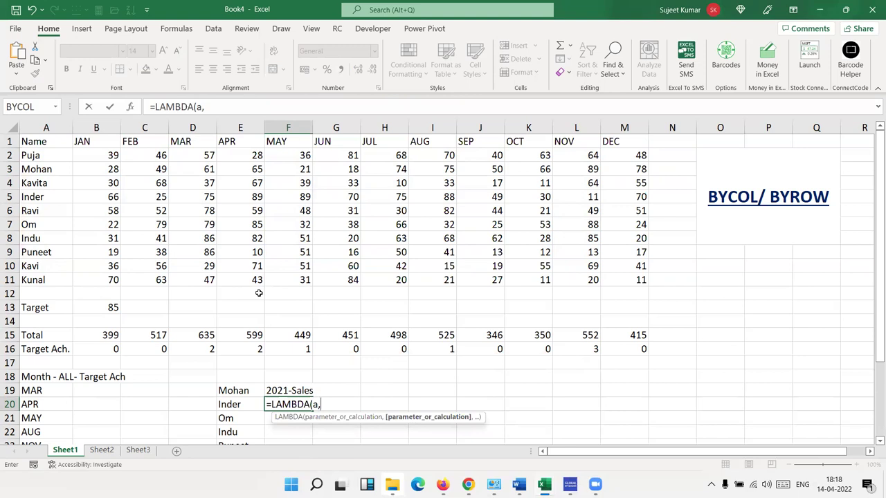
pyautogui.write('s')
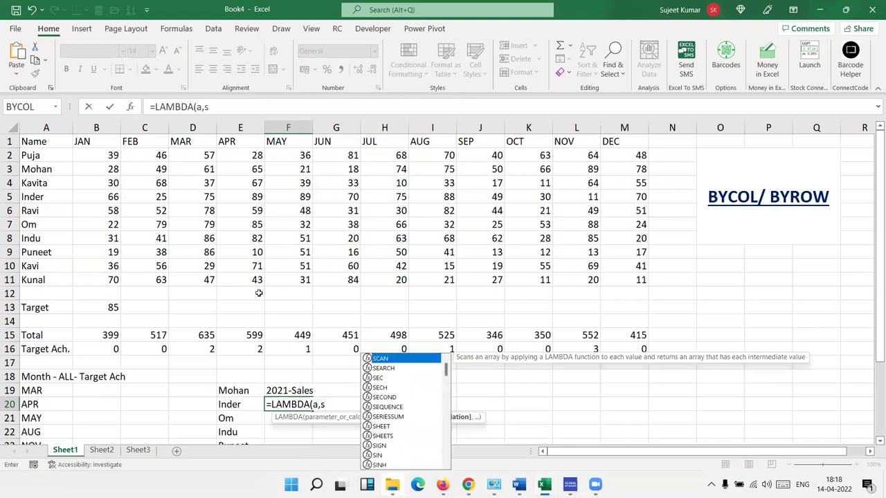
pyautogui.press('BackSpace')
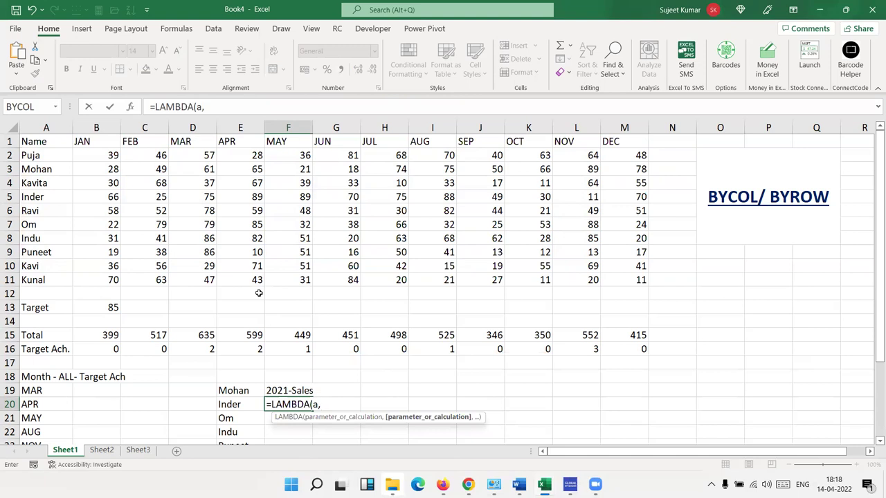
pyautogui.write('s')
pyautogui.press('BackSpace')
pyautogui.press('BackSpace')
pyautogui.press('Escape')
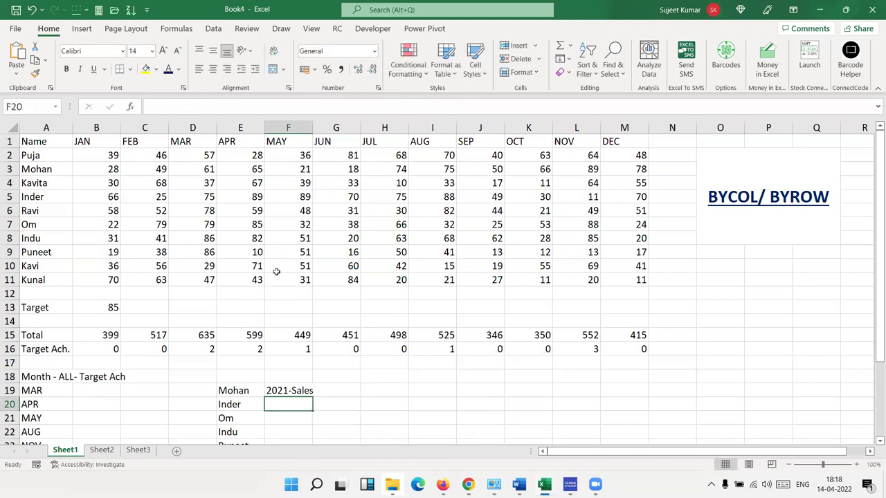
# AutoSum Puja's marks into N2 and fill the row totals down to N11.
pyautogui.hotkey('alt', '=')
pyautogui.hotkey('ctrl', 'Return')
pyautogui.click(648, 157)
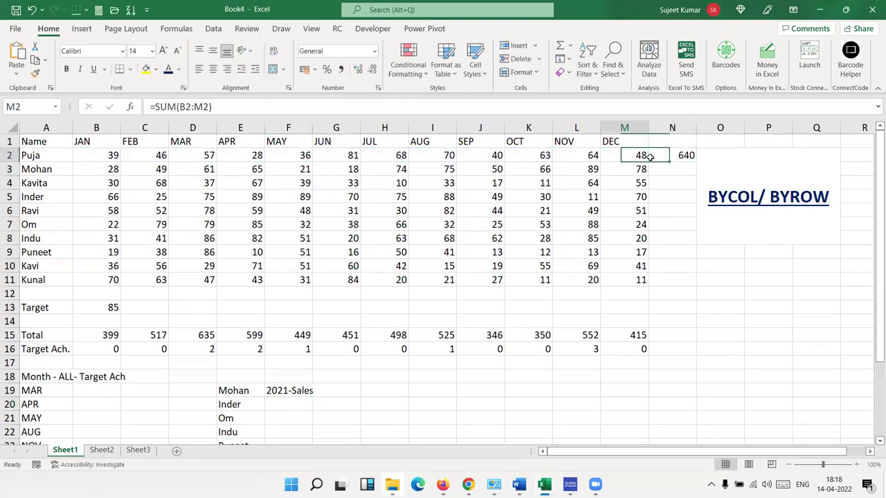
pyautogui.hotkey('ctrl', 'Down')
pyautogui.press('Right')
pyautogui.hotkey('ctrl', 'shift', 'Up')
pyautogui.hotkey('ctrl', 'd')
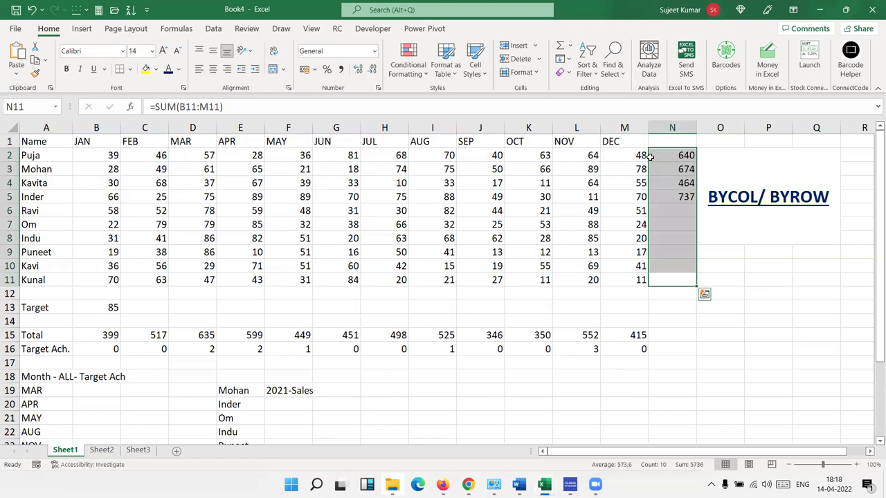
# Enter =SUMIF(A1:A11,E20,N2:N11) in F20 to get Inder's yearly sales of 603.
pyautogui.scroll(-3, 291, 270)
pyautogui.click(290, 268)
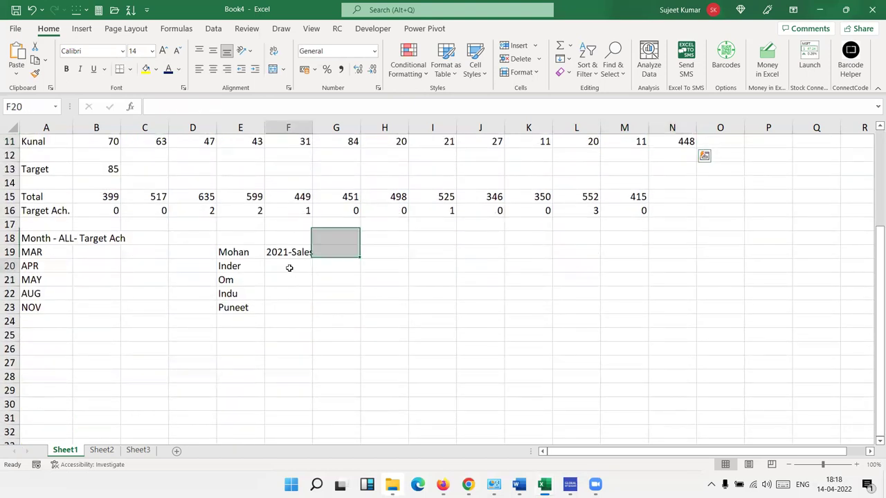
pyautogui.write('=')
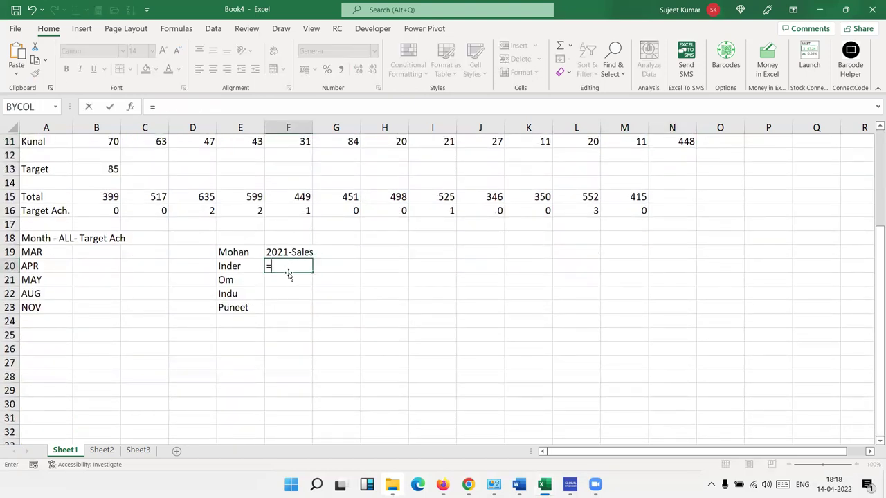
pyautogui.write('sum')
pyautogui.press('Down')
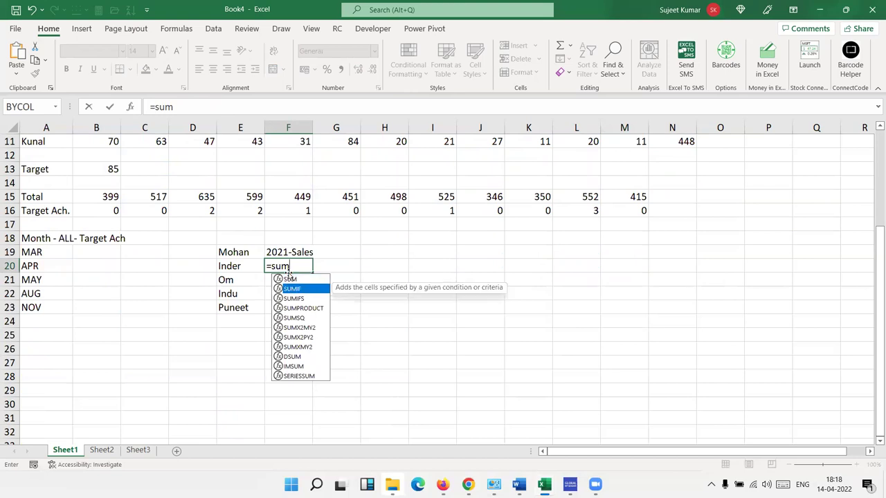
pyautogui.press('Tab')
pyautogui.scroll(2, 50, 282)
pyautogui.scroll(2, 50, 282)
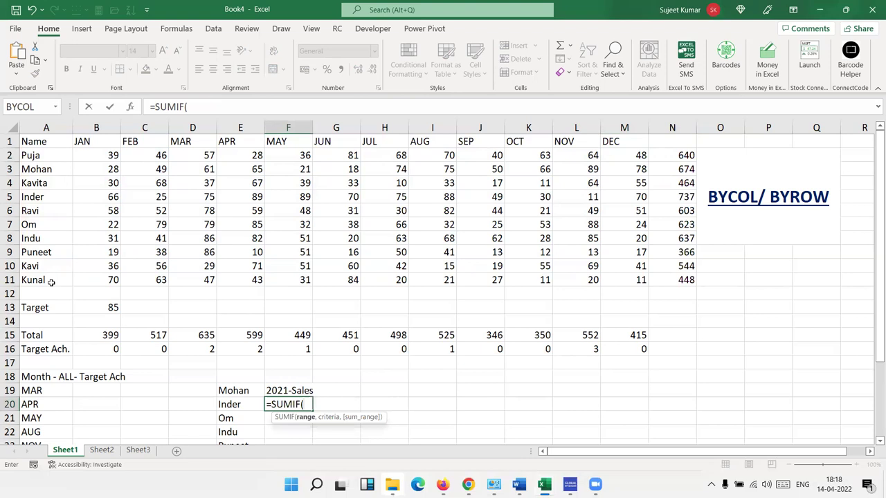
pyautogui.click(50, 282)
pyautogui.hotkey('ctrl', 'shift', 'Up')
pyautogui.write(',')
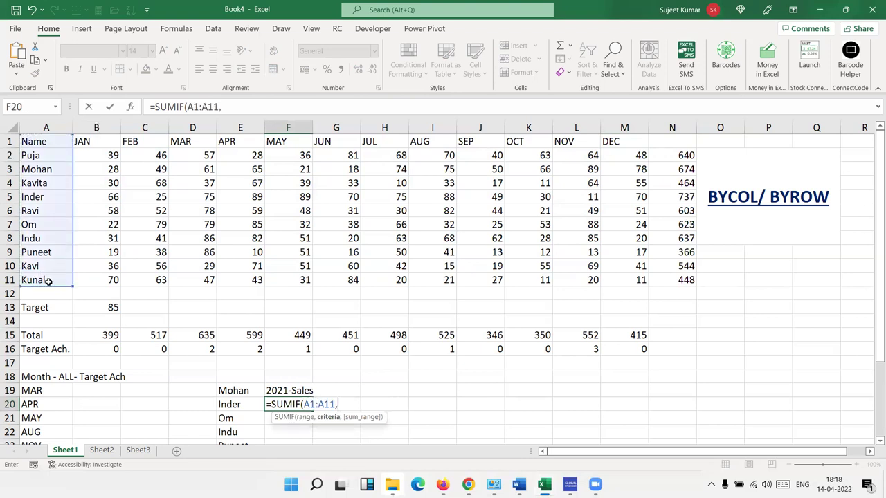
pyautogui.click(244, 405)
pyautogui.write(',')
pyautogui.moveTo(661, 158); pyautogui.dragTo(671, 276)
pyautogui.press('Return')
# Copy F20's SUMIF down to F23, giving 603, 637, 366 and 544.
pyautogui.press('Up')
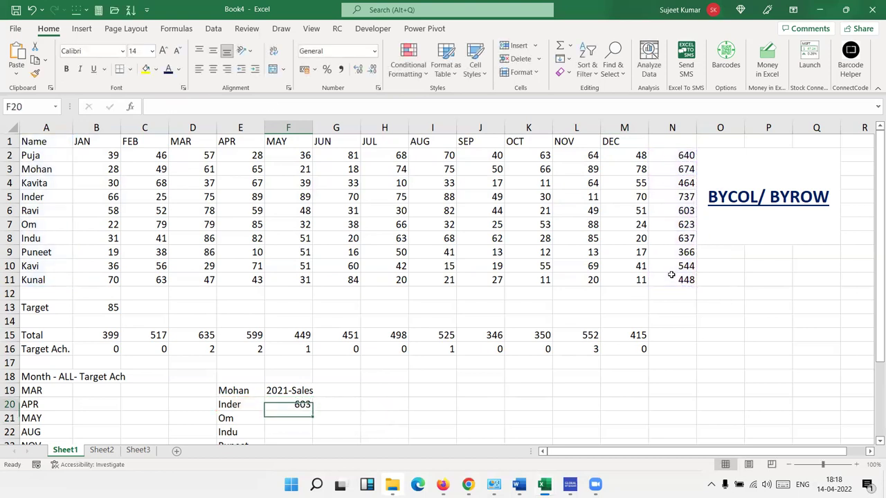
pyautogui.scroll(-3, 368, 278)
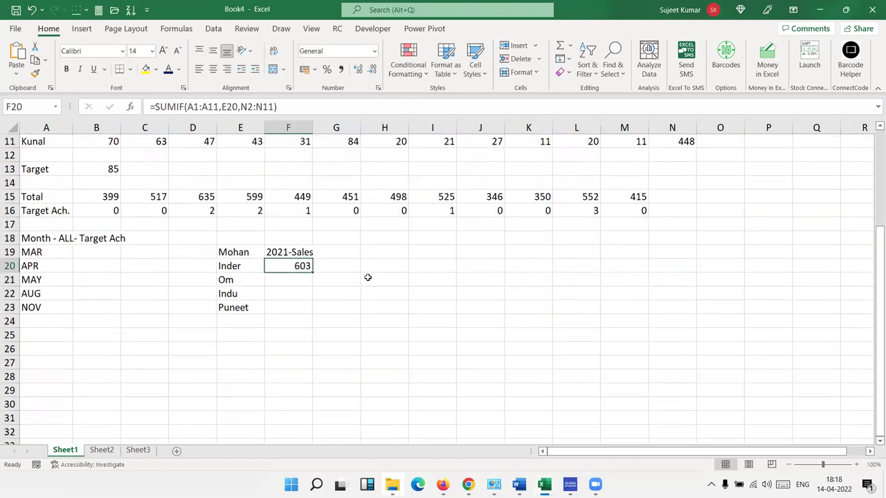
pyautogui.doubleClick(313, 273)
pyautogui.scroll(3, 628, 263)
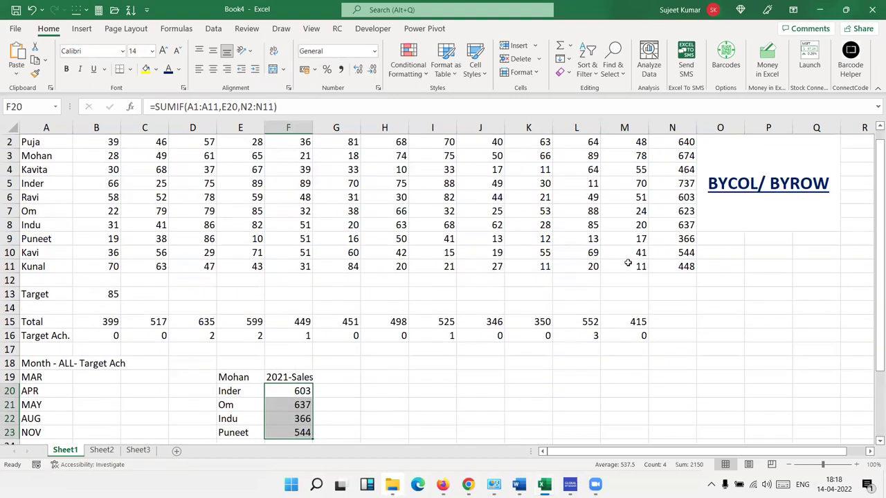
pyautogui.scroll(1, 628, 263)
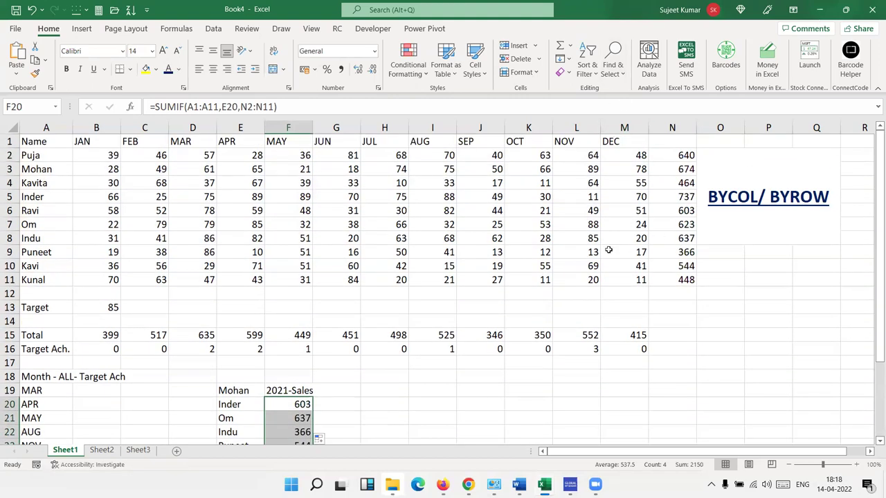
pyautogui.scroll(-3, 591, 197)
pyautogui.scroll(3, 590, 198)
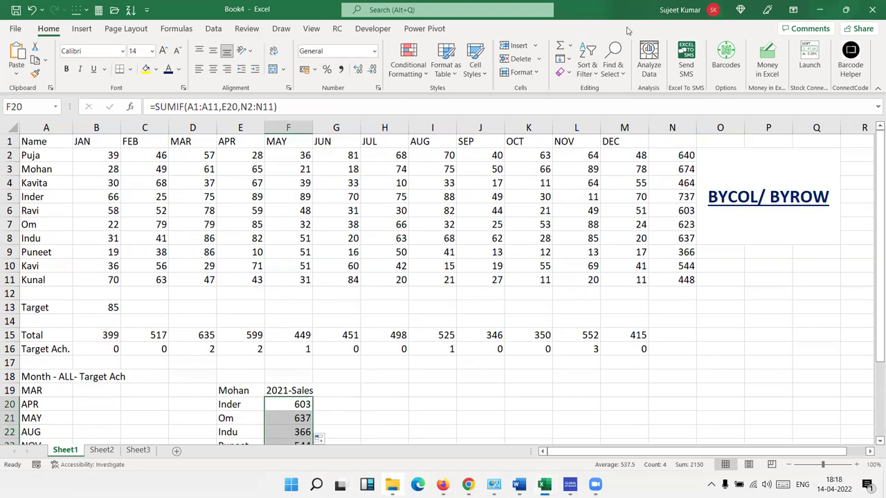